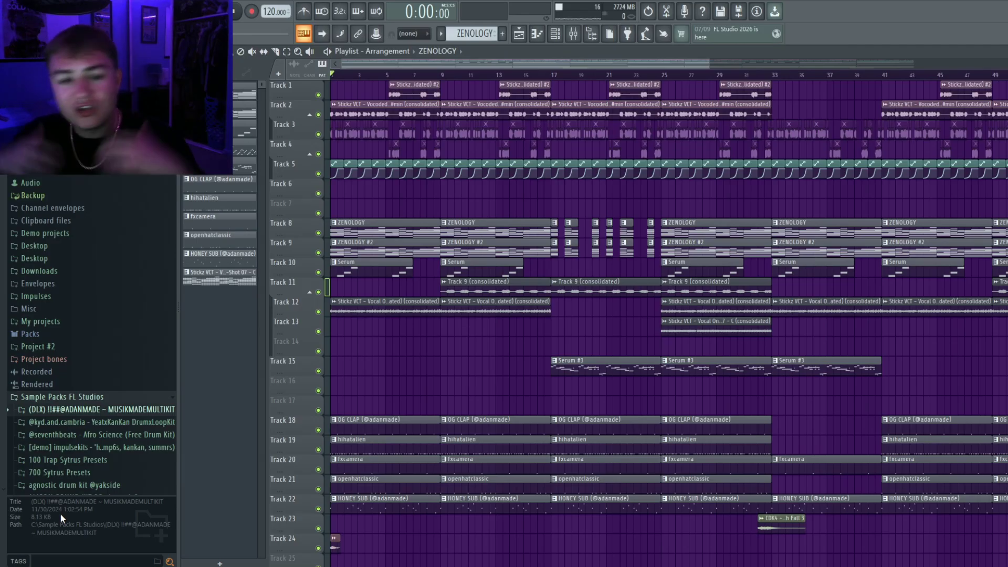
# Open the first ZENOLOGY clip in the piano roll and examine its chord notes
pyautogui.doubleClick(390, 240)
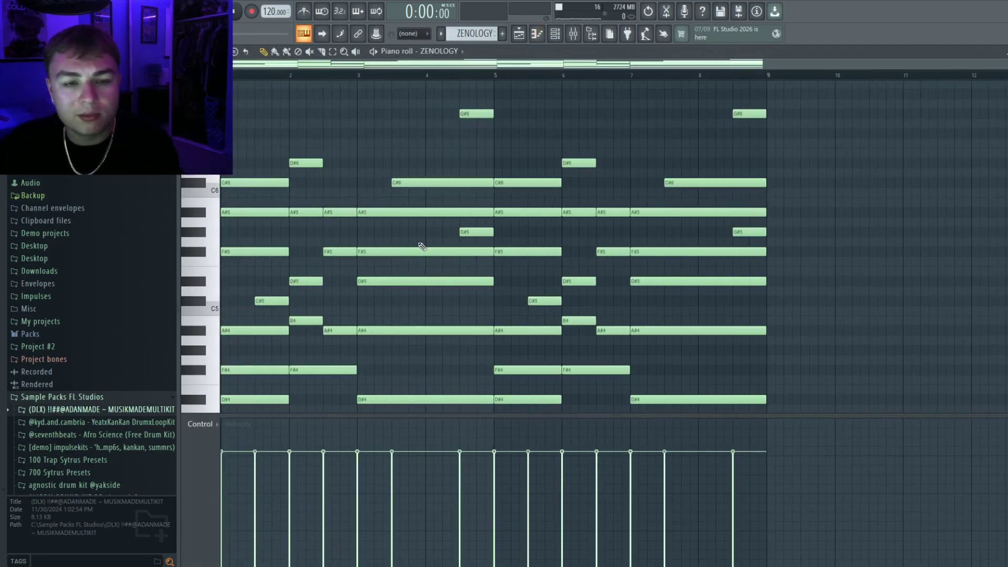
pyautogui.scroll(-3, 445, 244)
pyautogui.scroll(-1, 431, 234)
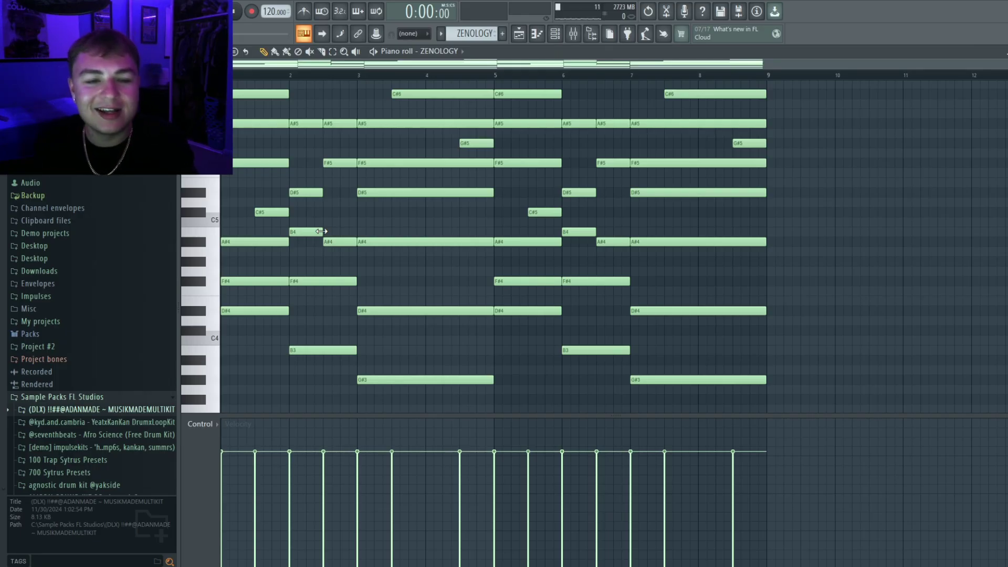
pyautogui.scroll(1, 321, 231)
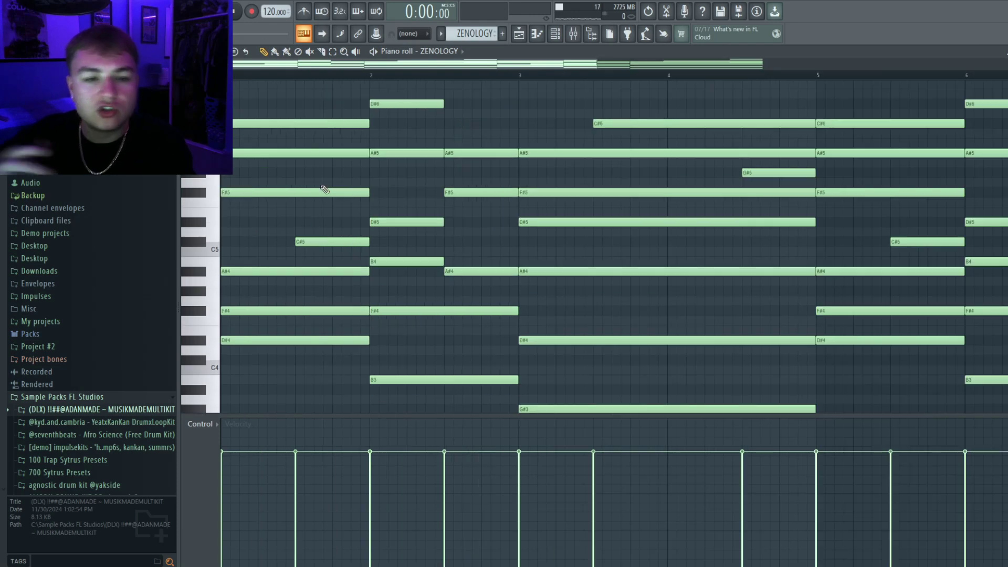
pyautogui.keyDown('ctrl'); pyautogui.scroll(2, 315, 231); pyautogui.keyUp('ctrl')
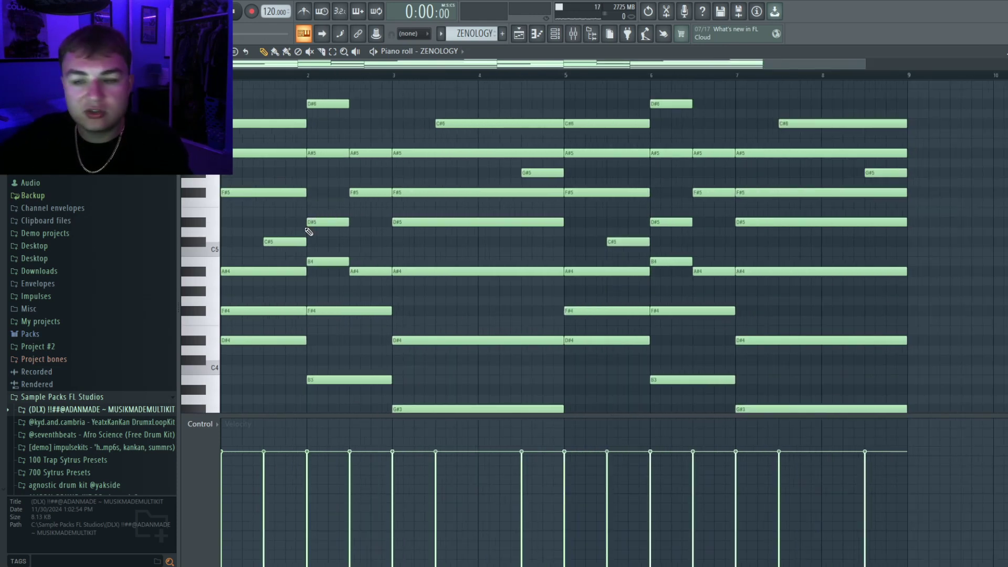
# Play the ZENOLOGY chord pattern, stop it, and open the ZENOLOGY instrument from the channel rack
pyautogui.press('space')
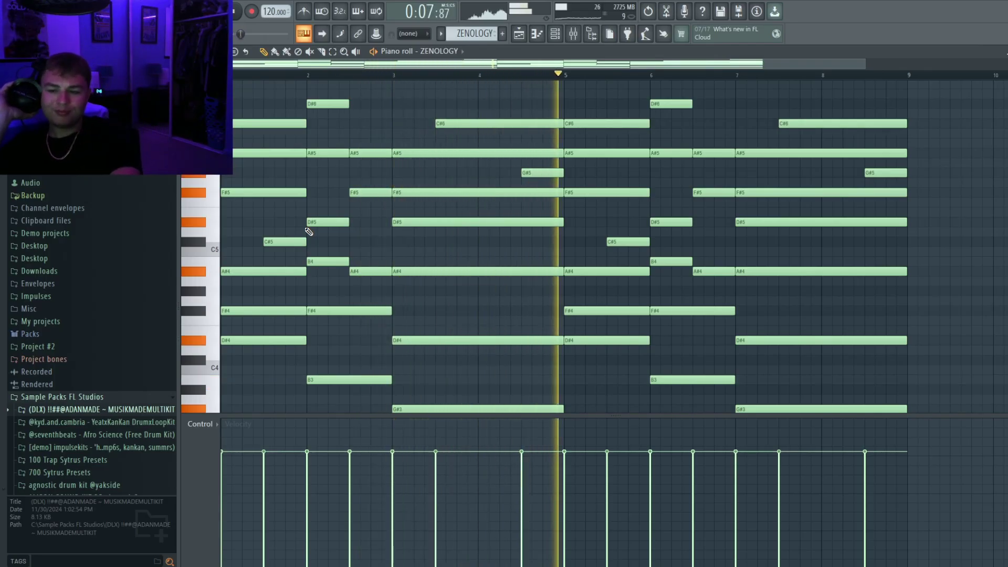
pyautogui.press('space')
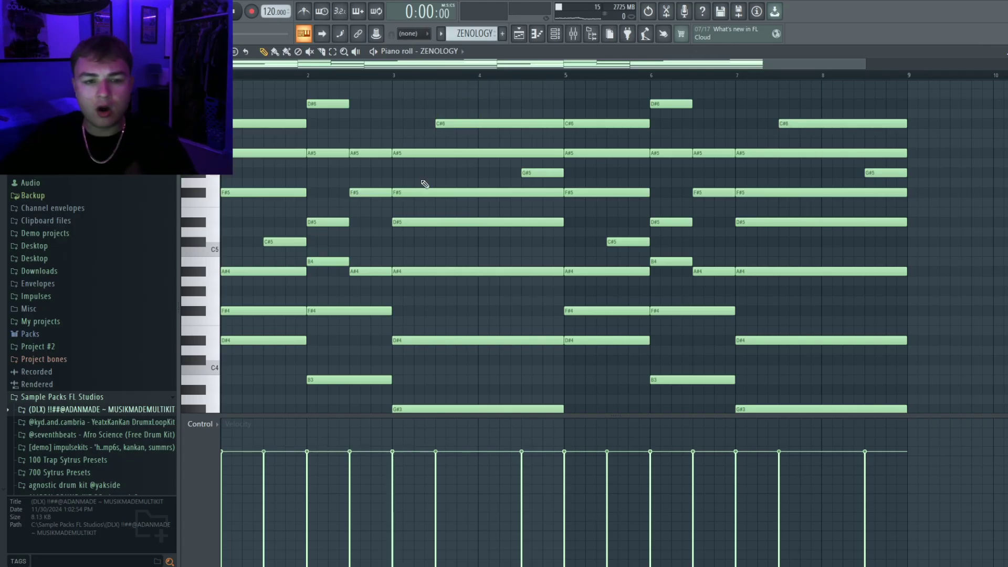
pyautogui.click(555, 33)
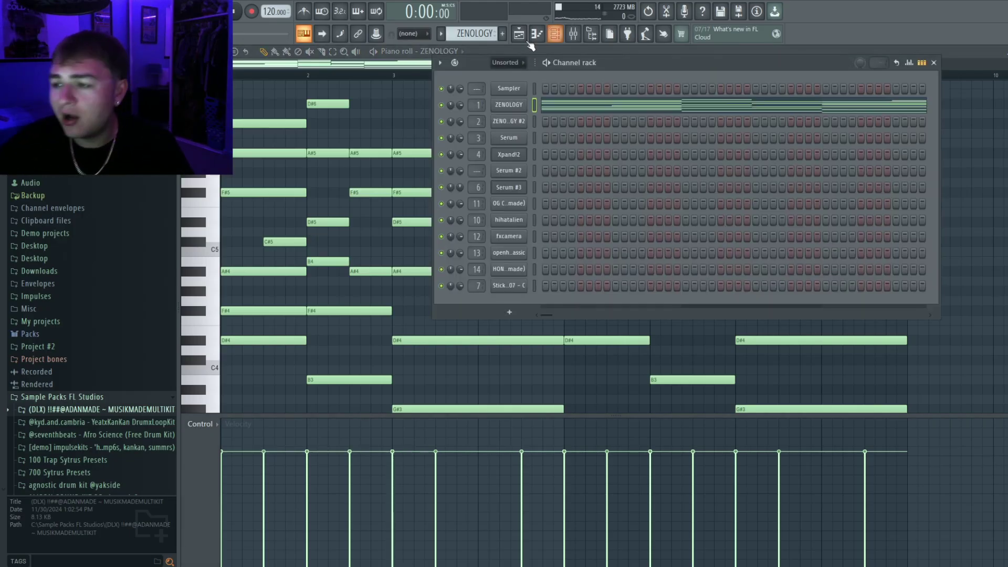
pyautogui.click(524, 107)
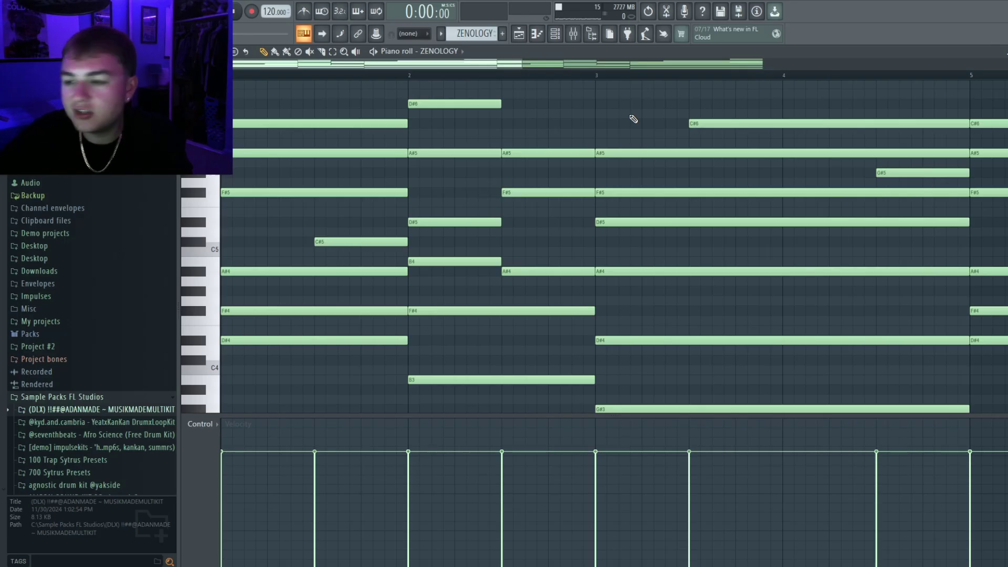
# Try an A#3 note directly beneath the B3 note at bar 2, and delete it
pyautogui.click(416, 389)
pyautogui.click(417, 390)
pyautogui.click(420, 380)
pyautogui.click(423, 387)
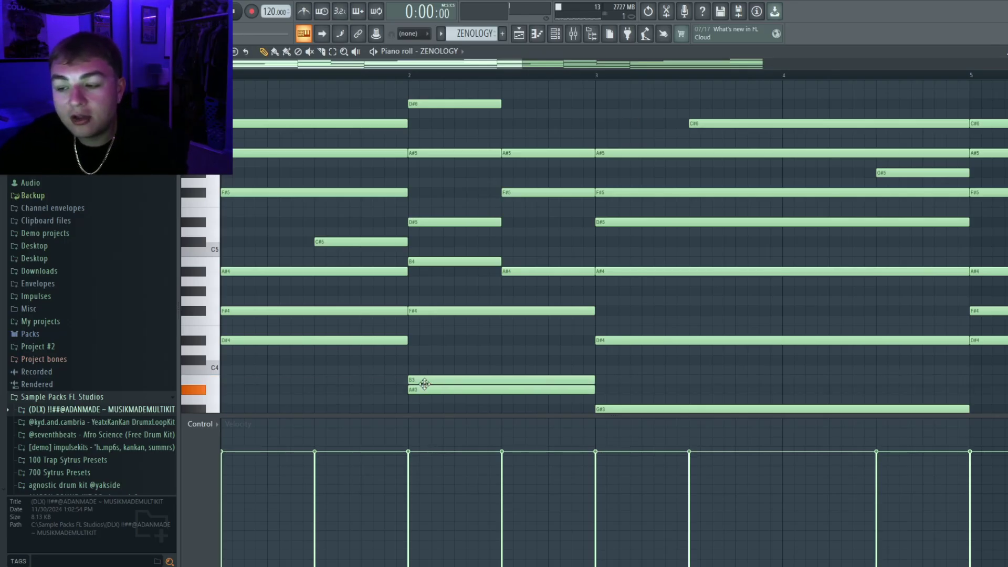
pyautogui.rightClick(428, 390)
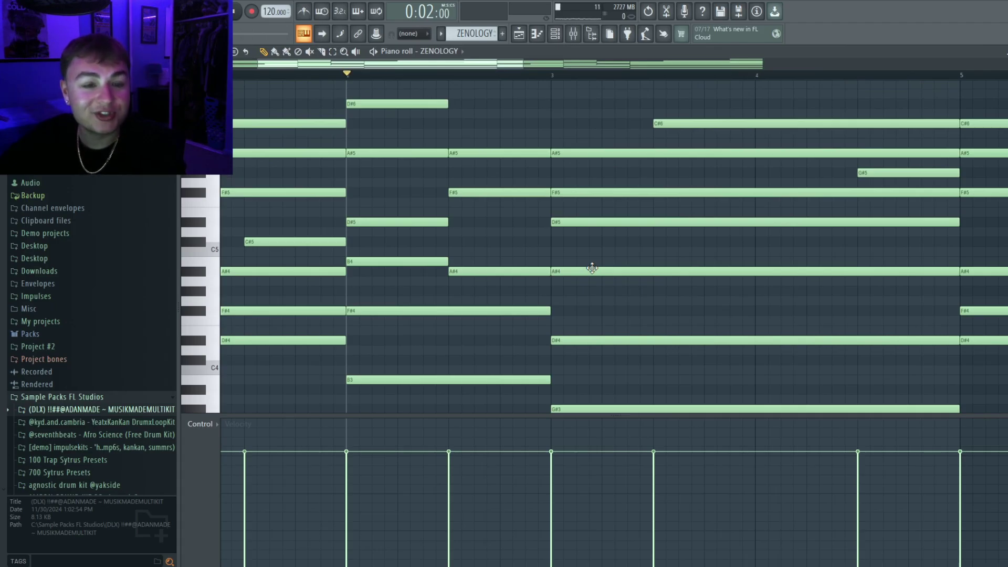
# Examine the chord notes in the ZENOLOGY and ZENOLOGY #2 piano rolls and open the ZENOLOGY #2 instrument from the channel rack
pyautogui.scroll(-1, 554, 371)
pyautogui.keyDown('ctrl'); pyautogui.scroll(-2, 560, 374); pyautogui.keyUp('ctrl')
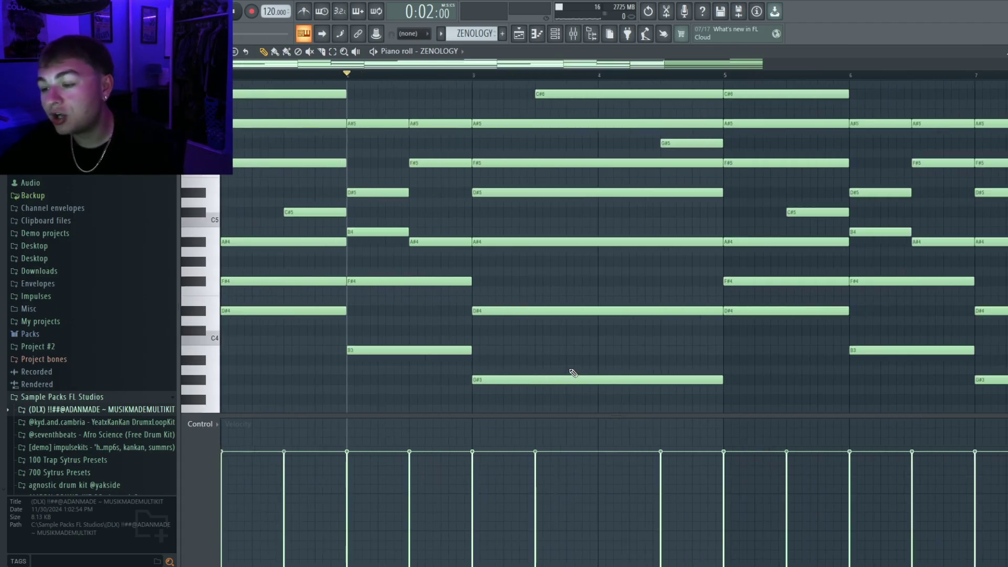
pyautogui.keyDown('ctrl'); pyautogui.scroll(2, 524, 360); pyautogui.keyUp('ctrl')
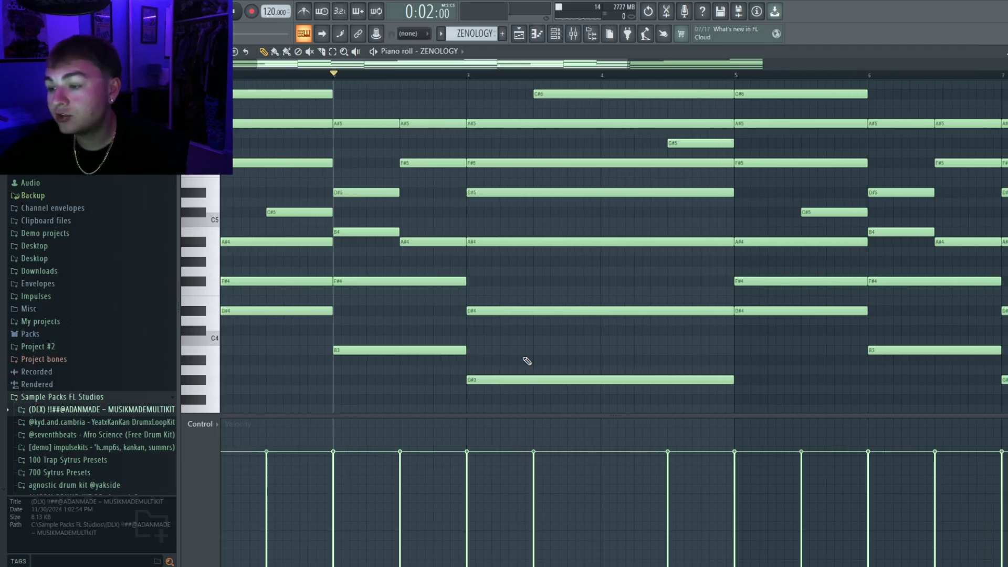
pyautogui.keyDown('ctrl'); pyautogui.scroll(-3, 517, 233); pyautogui.keyUp('ctrl')
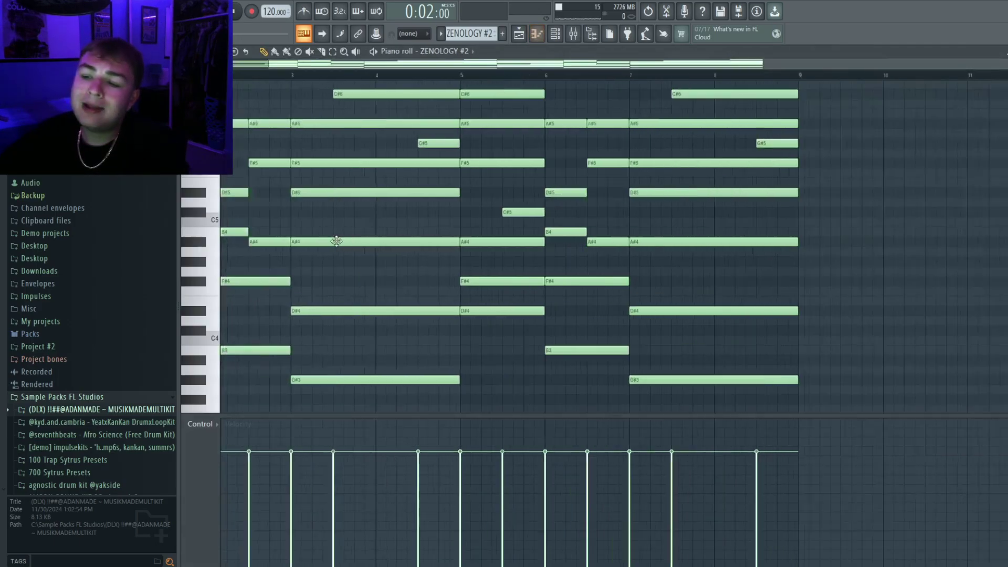
pyautogui.keyDown('ctrl'); pyautogui.scroll(-2, 440, 90); pyautogui.keyUp('ctrl')
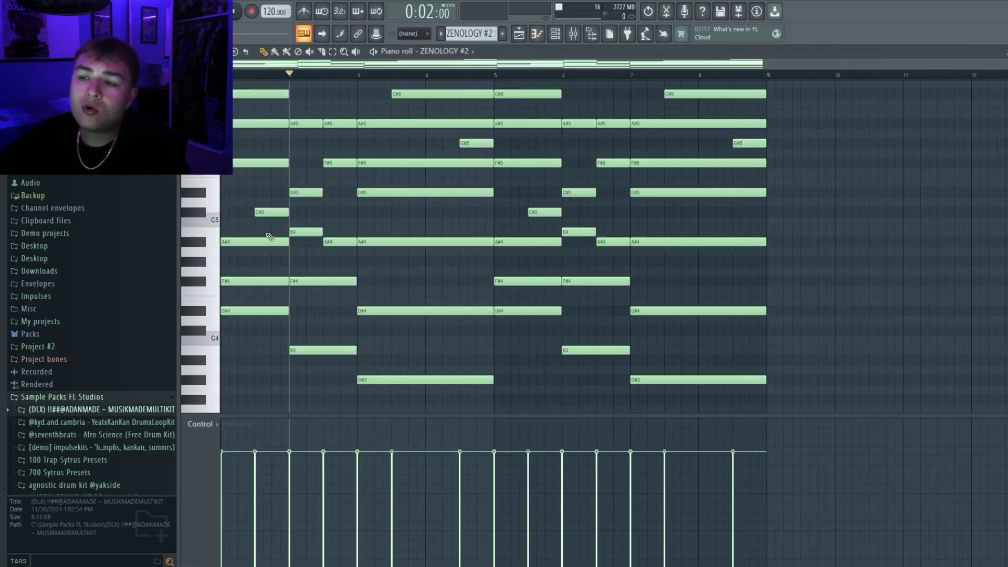
pyautogui.click(555, 35)
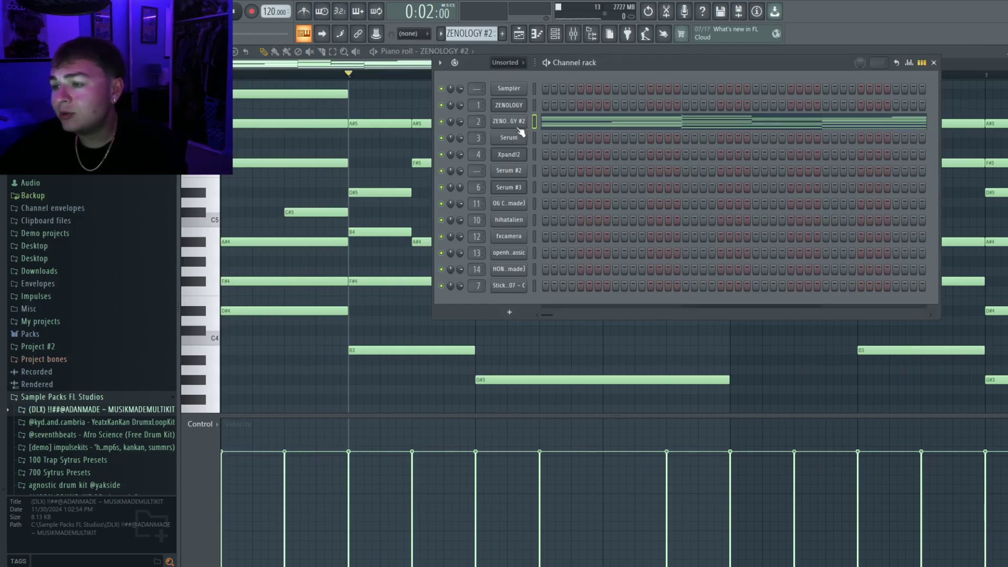
pyautogui.click(517, 125)
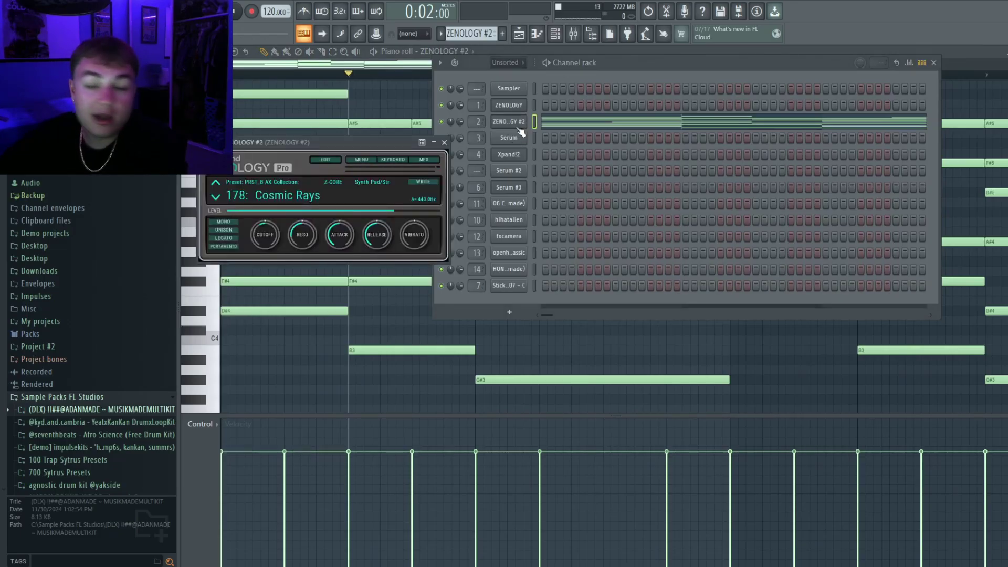
pyautogui.click(933, 64)
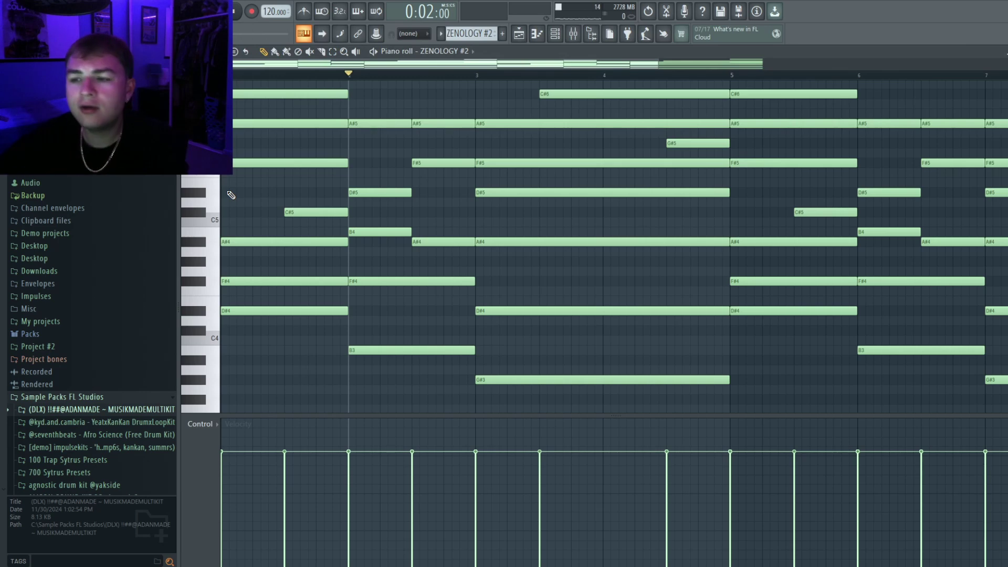
# Return the playhead to the pattern start and play the ZENOLOGY #2 chords
pyautogui.scroll(2, 234, 137)
pyautogui.scroll(-2, 234, 136)
pyautogui.moveTo(246, 76); pyautogui.dragTo(221, 78)
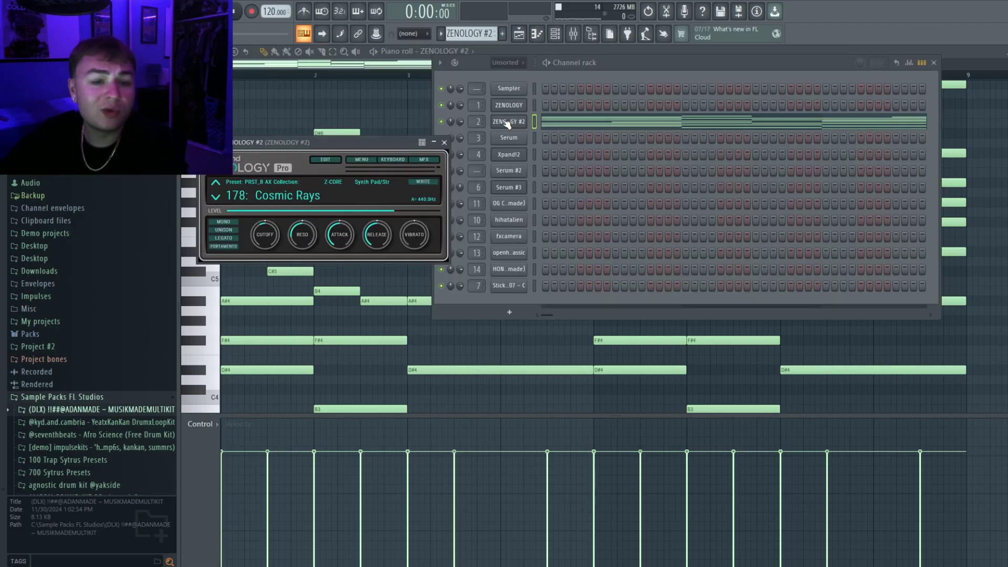
pyautogui.click(257, 76)
pyautogui.press('space')
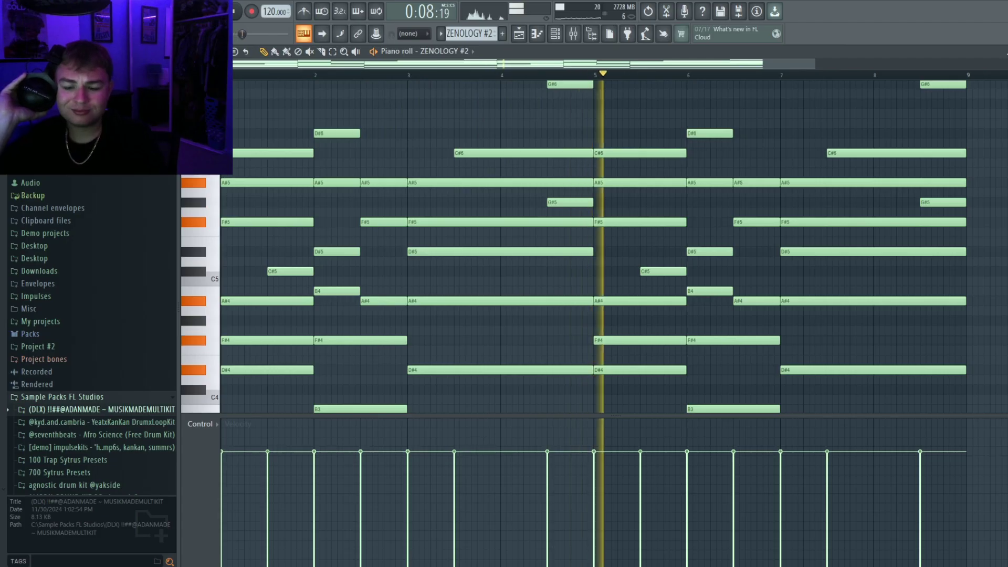
pyautogui.press('space')
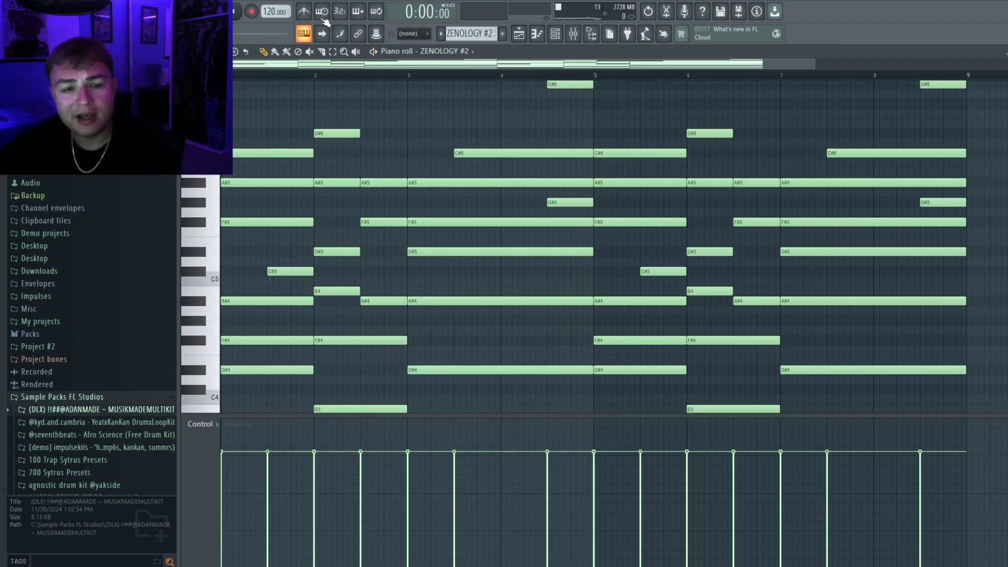
# Place the playhead at the G#6 note just before bar 5 in the ZENOLOGY #2 pattern
pyautogui.scroll(3, 540, 135)
pyautogui.click(560, 76)
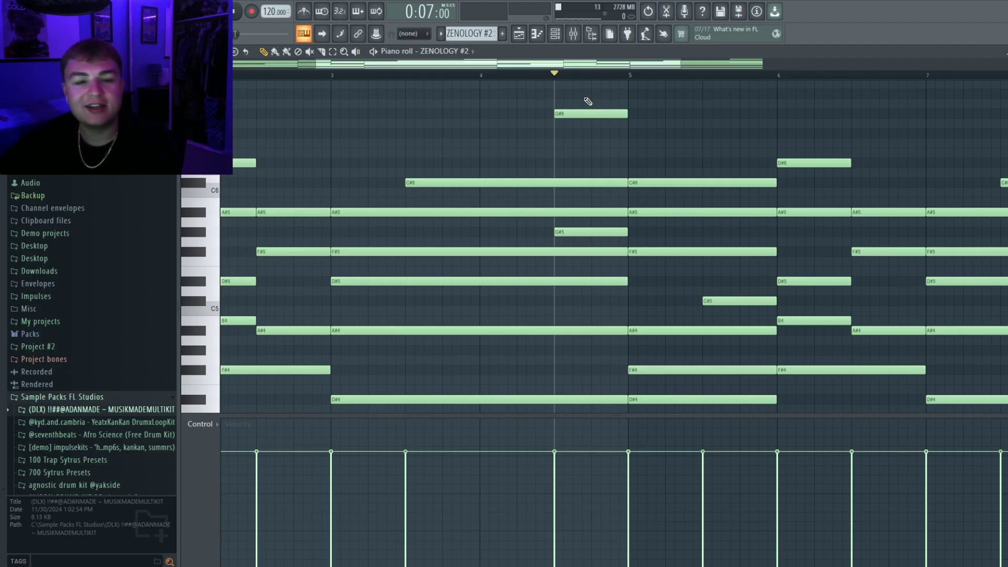
pyautogui.scroll(-3, 594, 117)
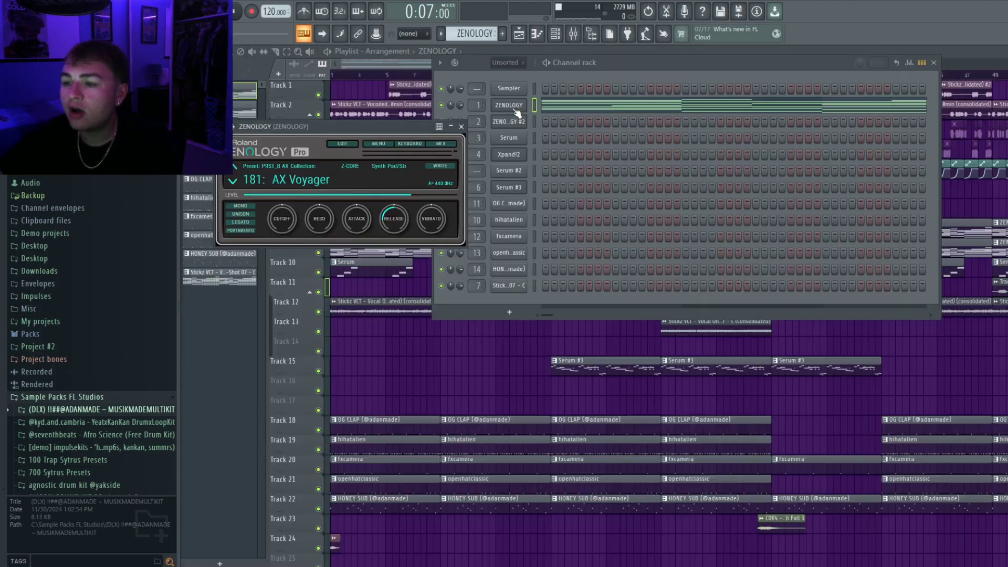
# Solo Tracks 8 and 9 in the playlist and play both ZENOLOGY layers together in song mode
pyautogui.click(345, 67)
pyautogui.scroll(3, 309, 238)
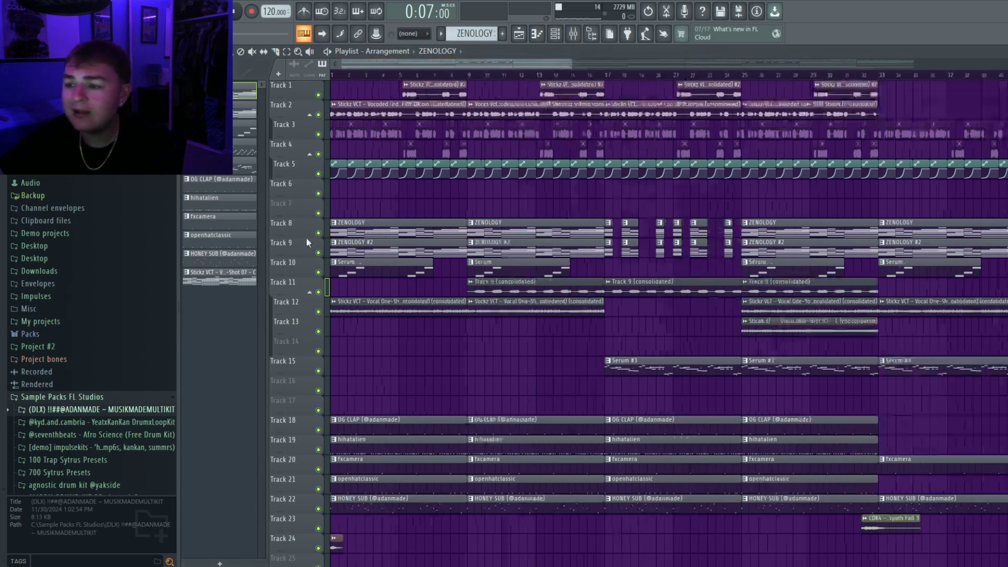
pyautogui.rightClick(319, 233)
pyautogui.click(319, 253)
pyautogui.press('l')
pyautogui.press('space')
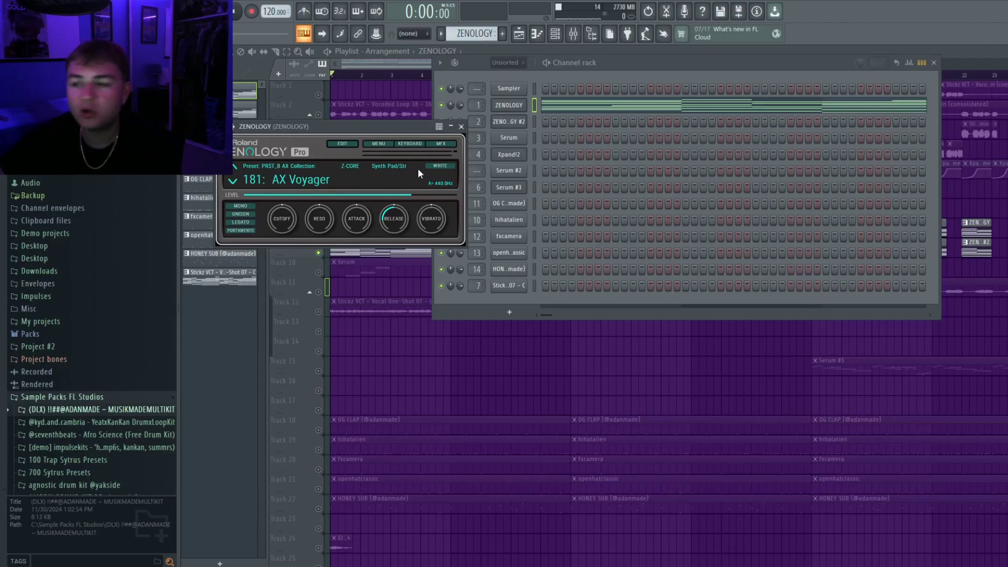
# Open the first Serum clip on Track 10 in the piano roll and play its three-note melody
pyautogui.click(362, 58)
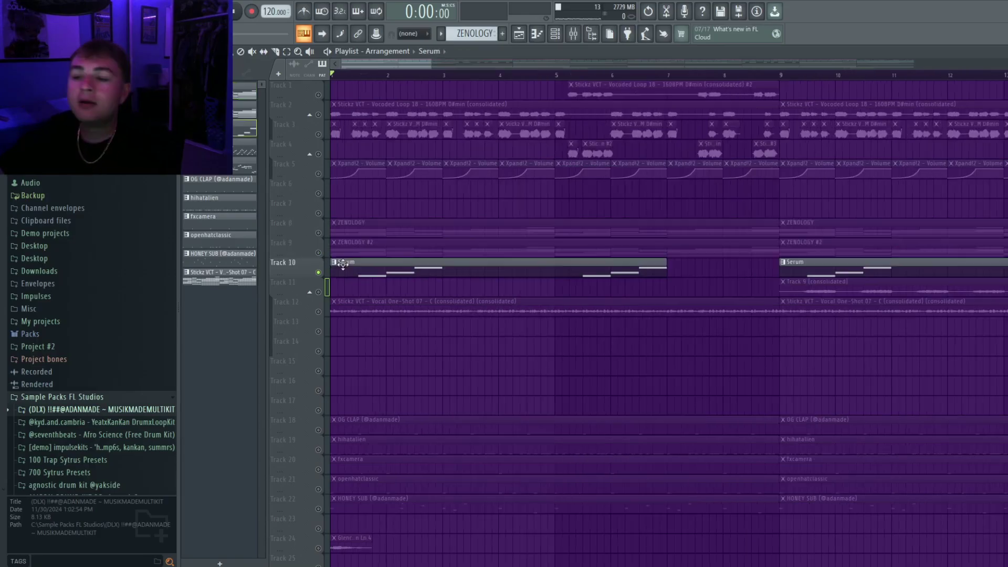
pyautogui.doubleClick(341, 262)
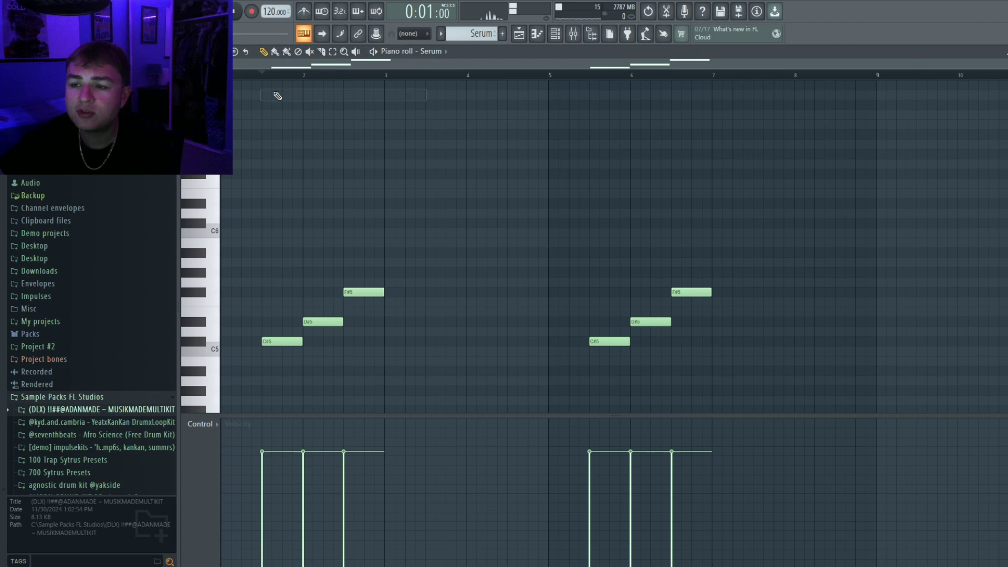
pyautogui.scroll(3, 238, 114)
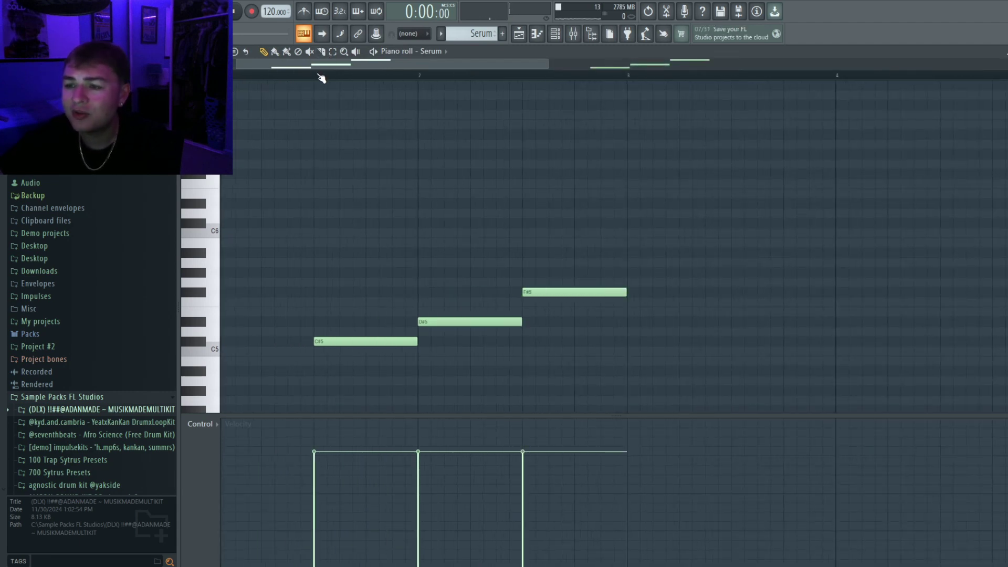
pyautogui.press('space')
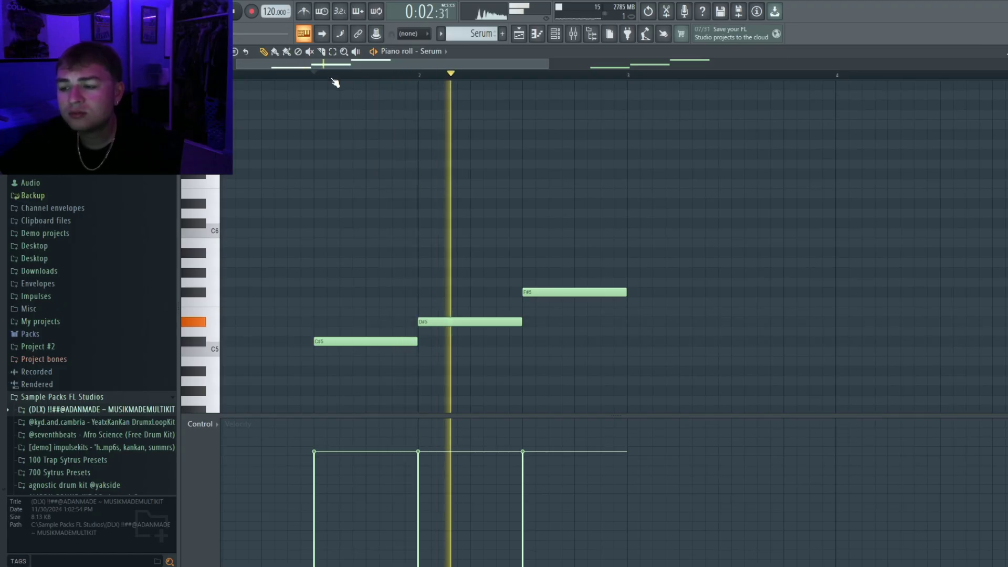
pyautogui.press('space')
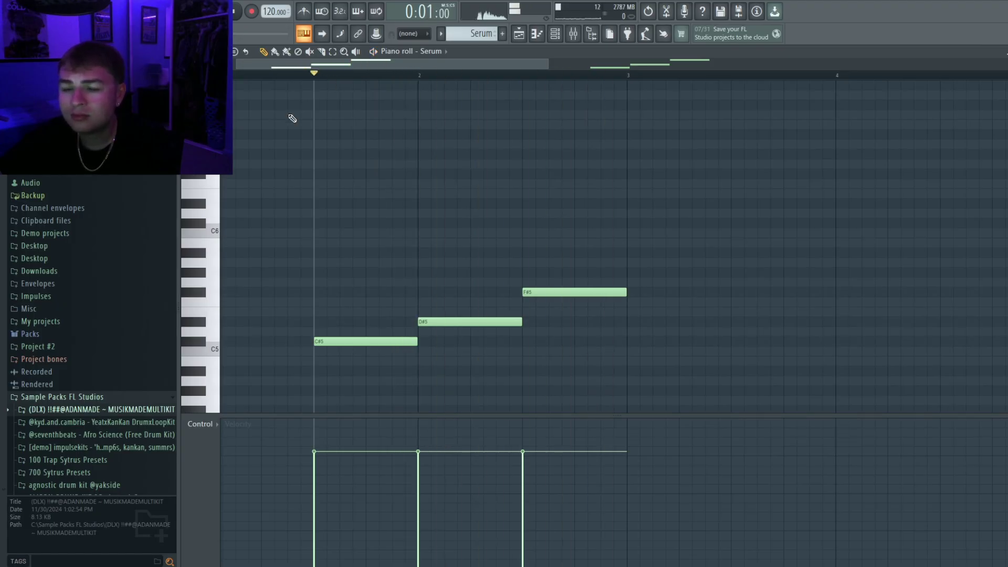
pyautogui.scroll(-3, 292, 119)
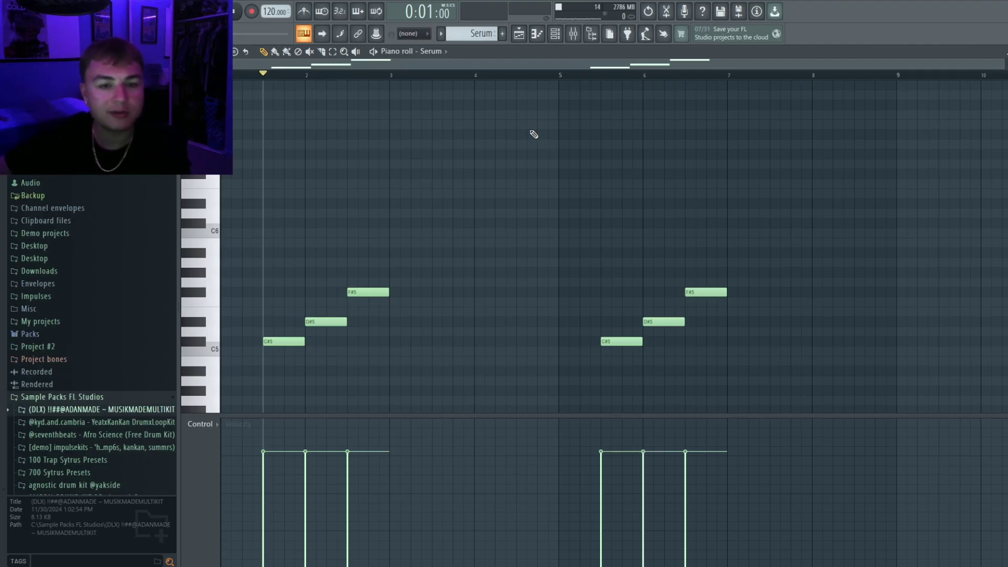
# Return to the playlist and open the Xpand!2 pattern in the piano roll to examine its arpeggio notes
pyautogui.press('F5')
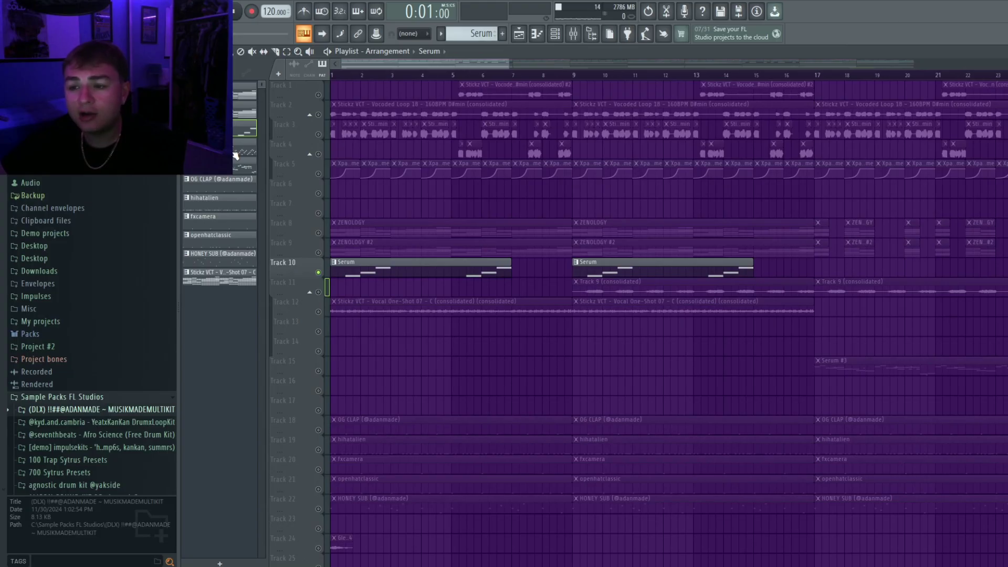
pyautogui.doubleClick(234, 153)
pyautogui.scroll(-2, 266, 207)
pyautogui.scroll(-5, 270, 216)
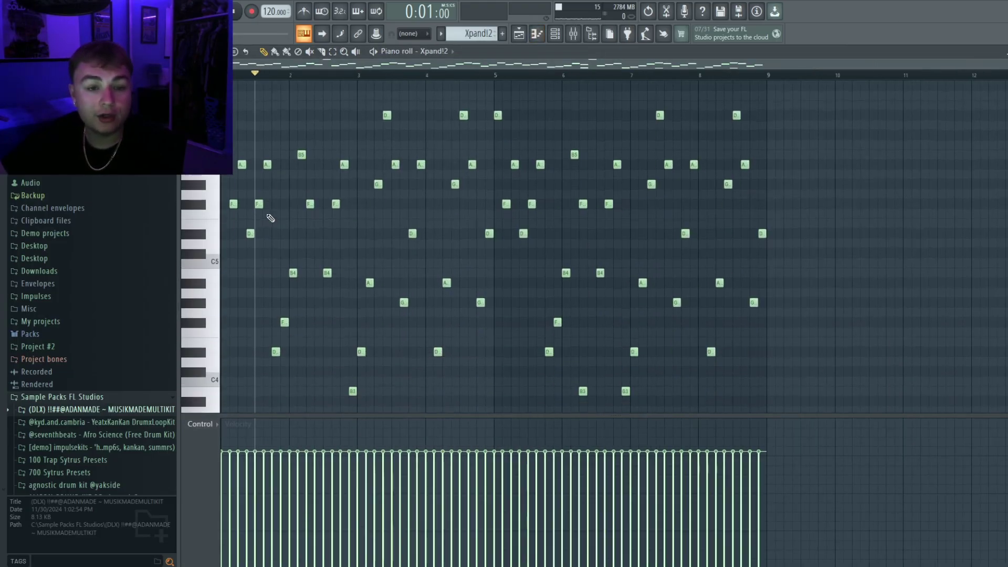
pyautogui.scroll(3, 282, 203)
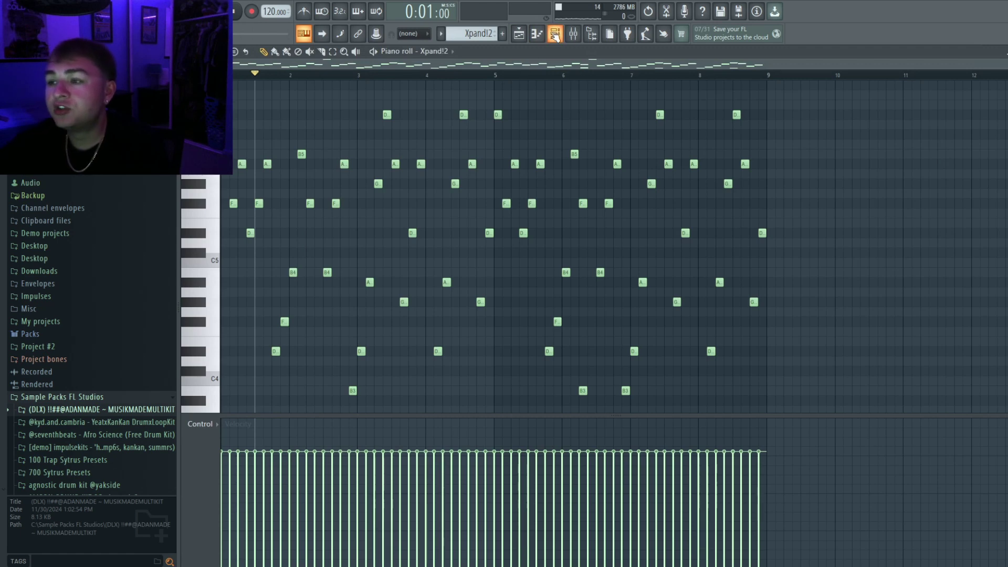
# Open the Xpand!2 instrument from the channel rack and reset the playhead to the start of its pattern
pyautogui.click(555, 34)
pyautogui.click(523, 159)
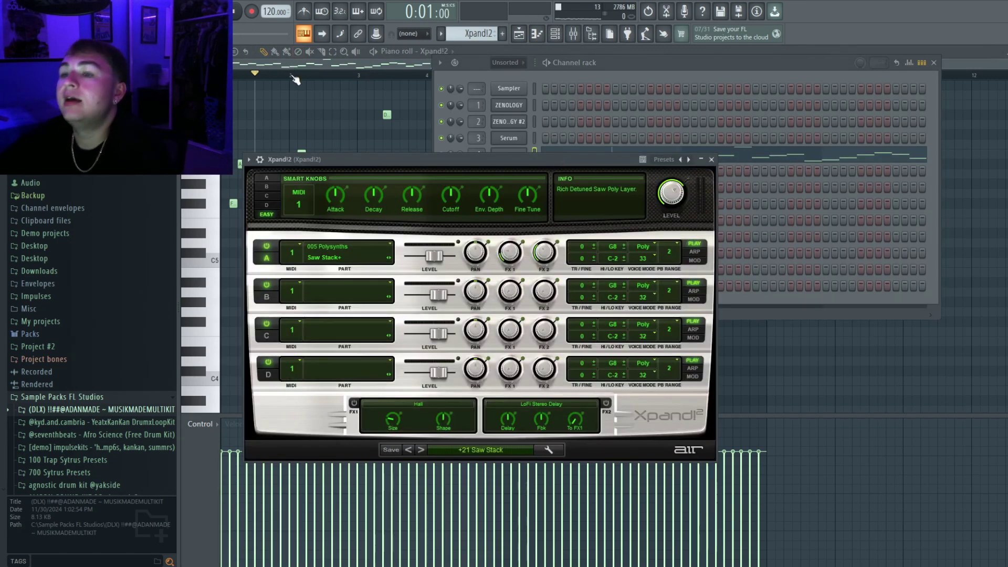
pyautogui.click(239, 83)
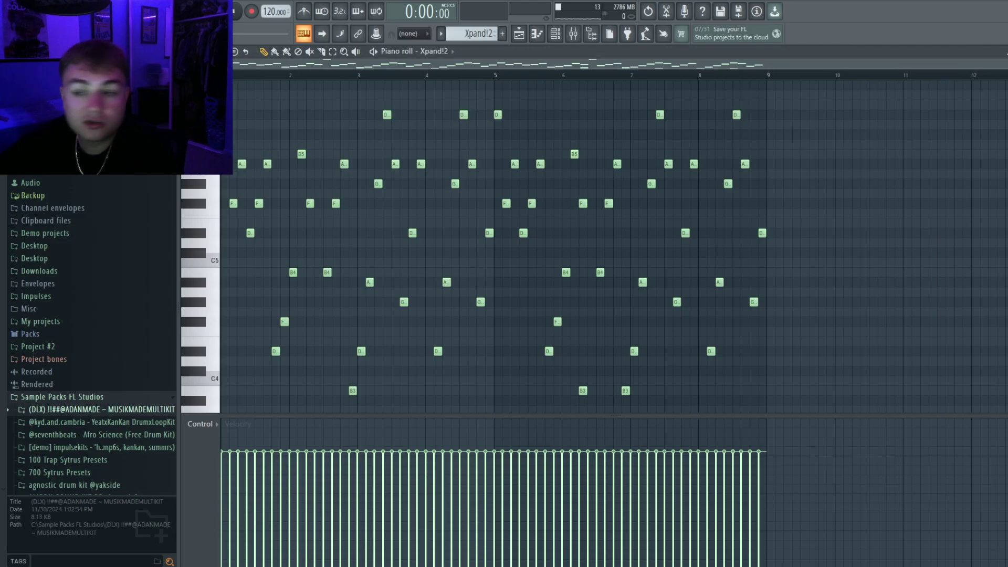
# Play the Xpand!2 arpeggio pattern in the piano roll and stop playback
pyautogui.press('space')
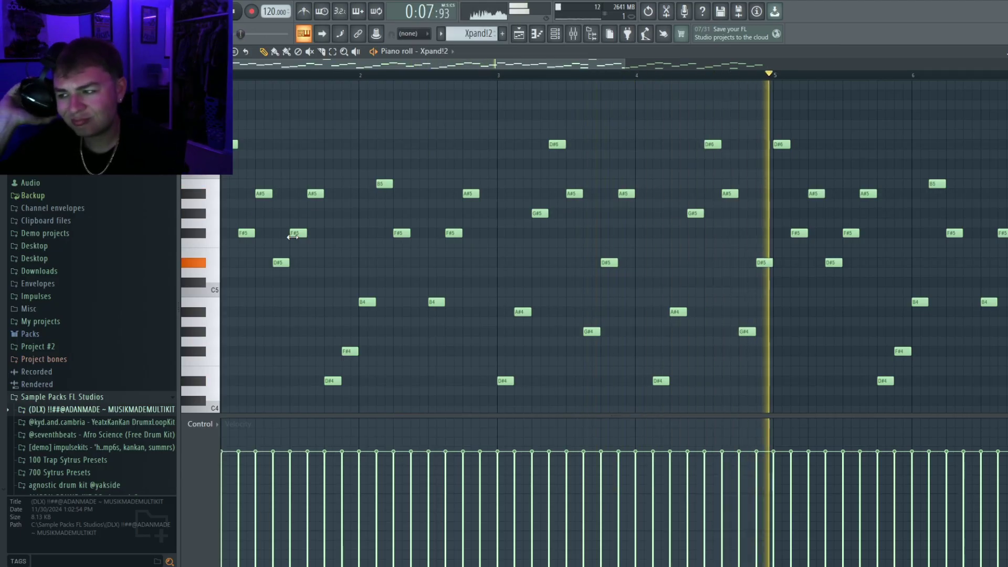
pyautogui.press('space')
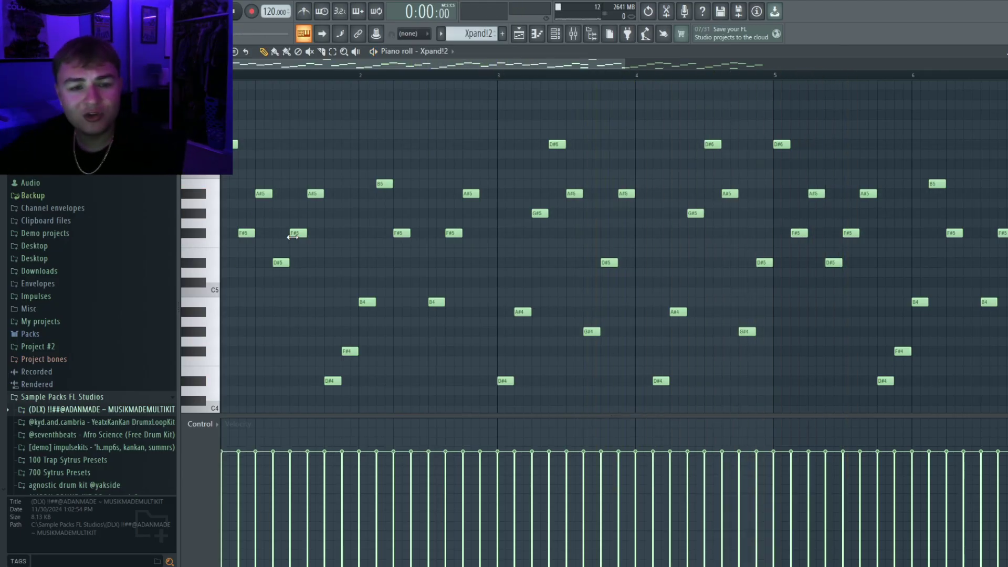
pyautogui.scroll(-1, 434, 247)
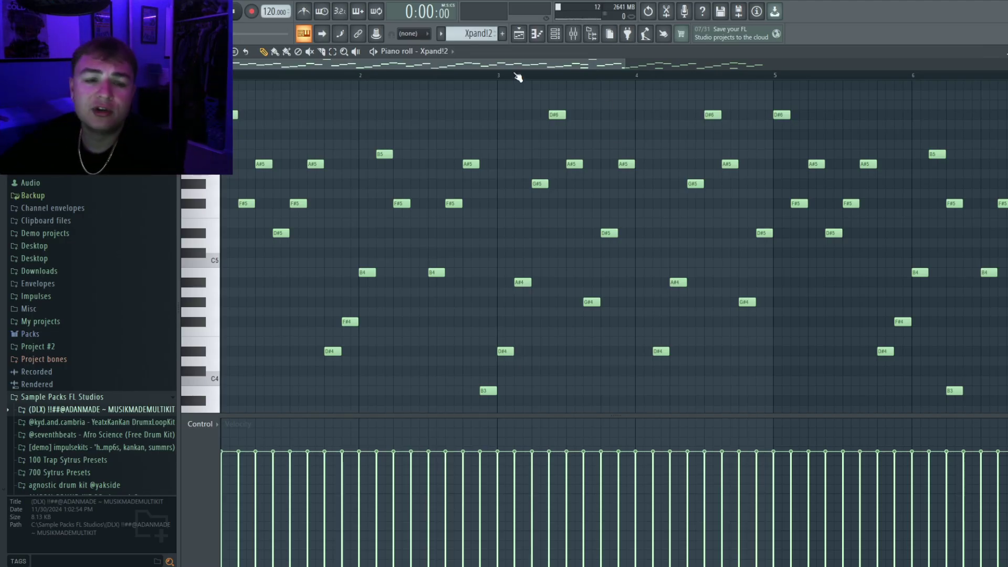
# Return to the playlist and solo Track 5 to examine the Xpand!2 volume automation clips
pyautogui.click(522, 39)
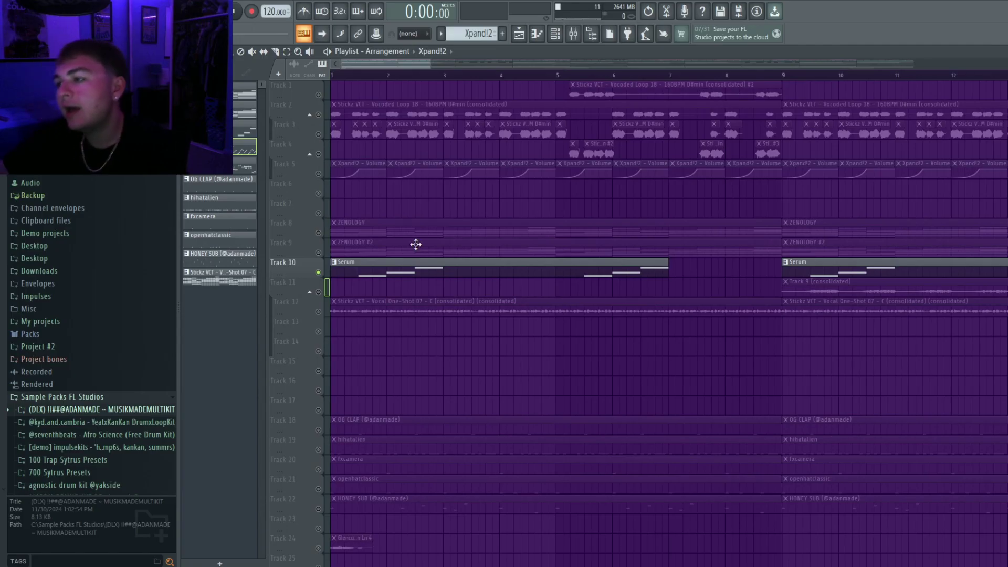
pyautogui.scroll(-4, 415, 244)
pyautogui.click(302, 168)
pyautogui.scroll(4, 325, 178)
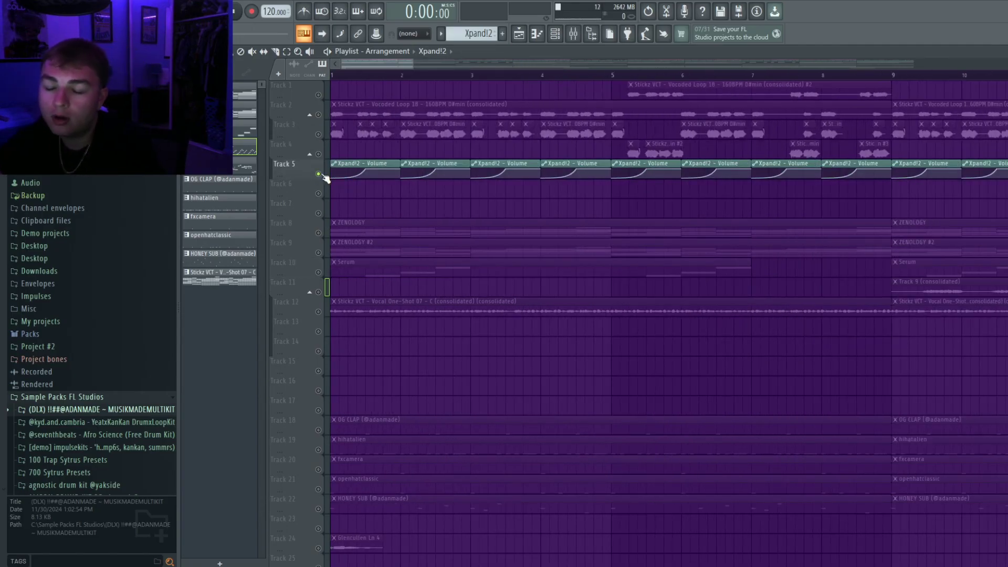
pyautogui.scroll(-2, 608, 331)
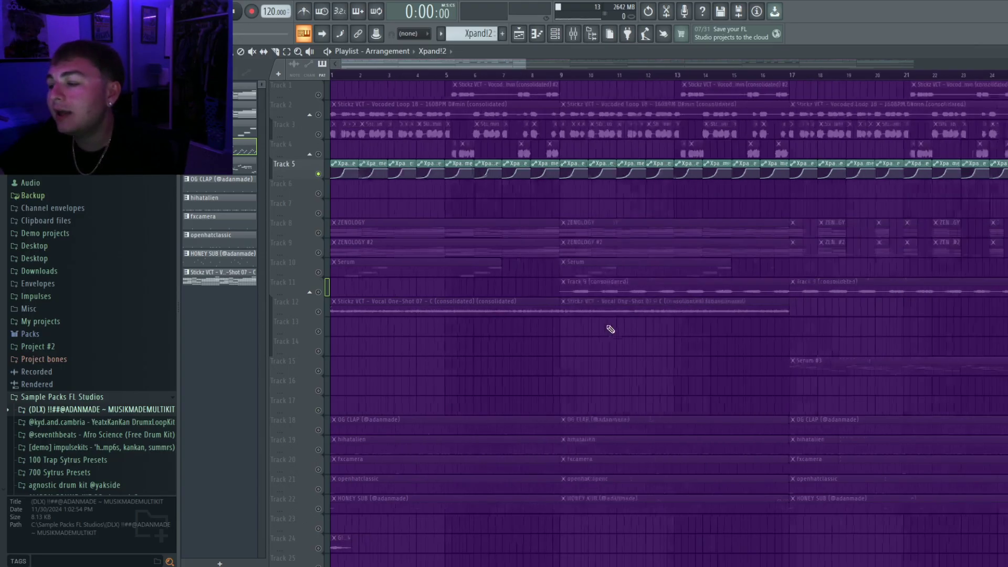
# Solo Track 11 and play its Track 9 (consolidated) audio clip from bar 9
pyautogui.click(632, 74)
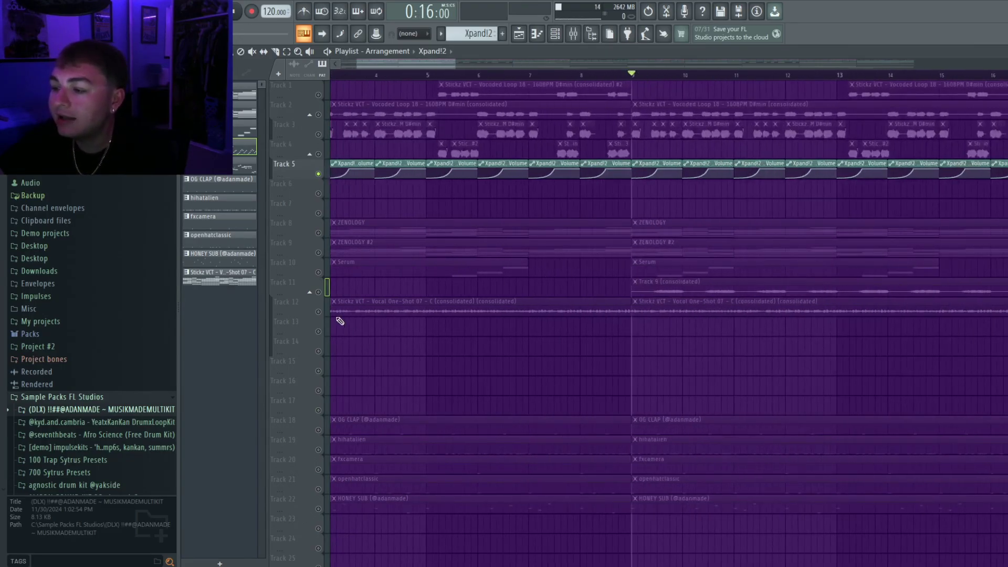
pyautogui.click(317, 293)
pyautogui.press('space')
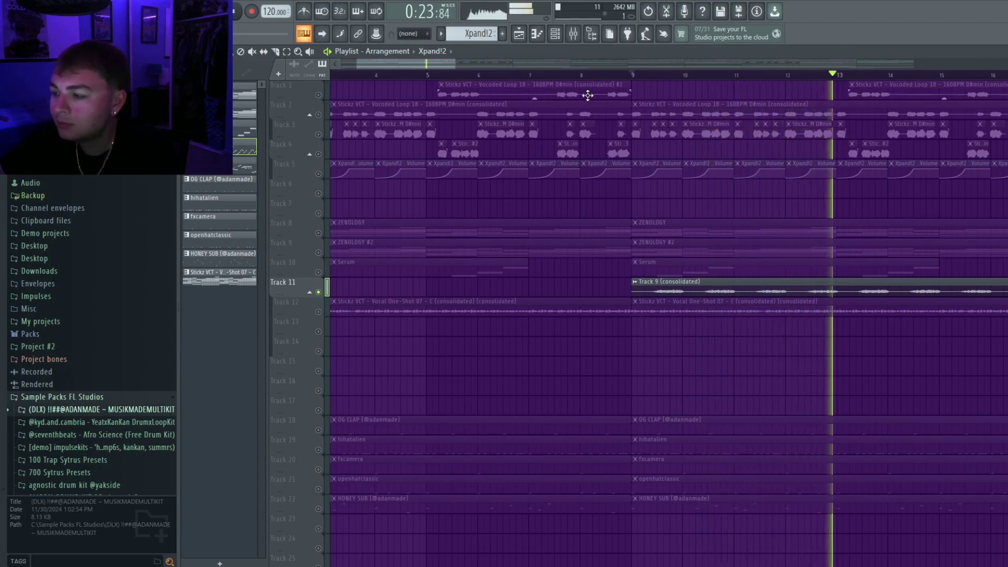
pyautogui.press('space')
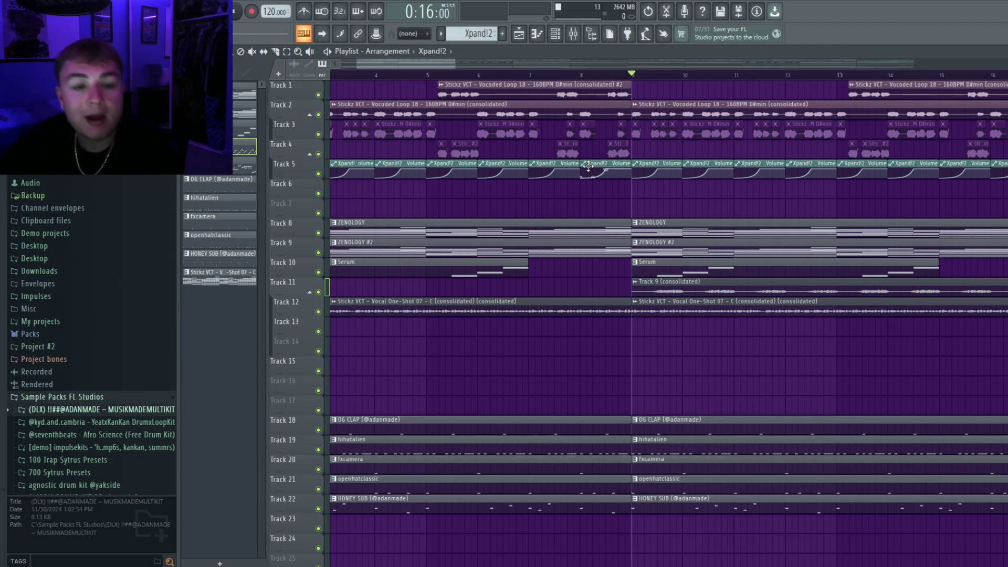
# Open the Stickz VCT Vocal One-Shot 07 pattern in the piano roll and view the chopper tool's settings without applying them
pyautogui.doubleClick(487, 304)
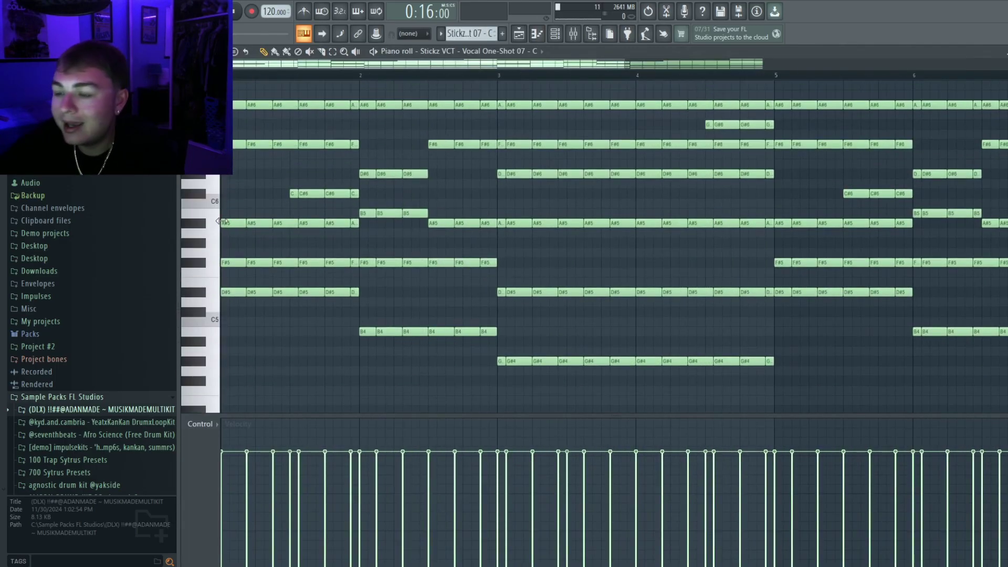
pyautogui.click(199, 51)
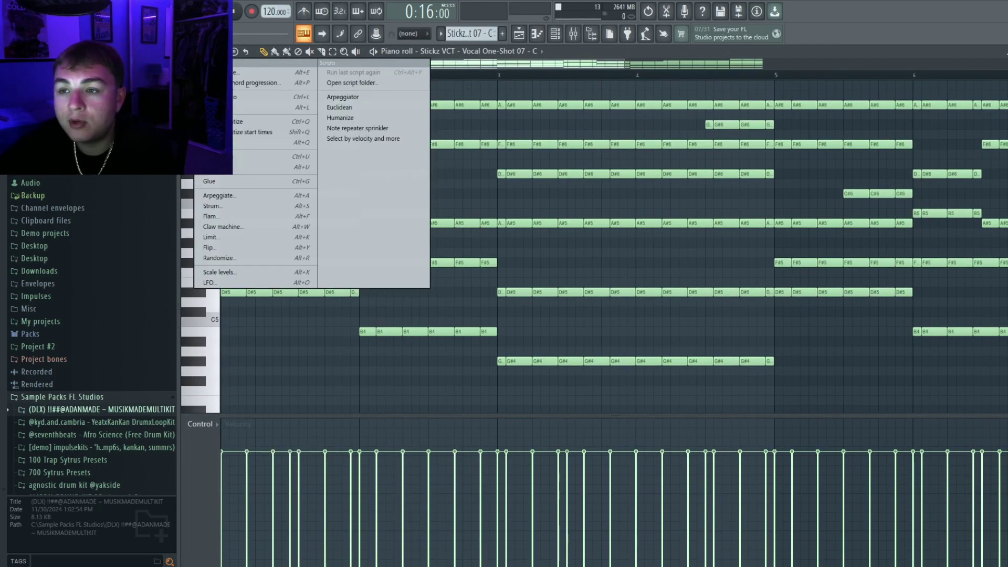
pyautogui.click(234, 166)
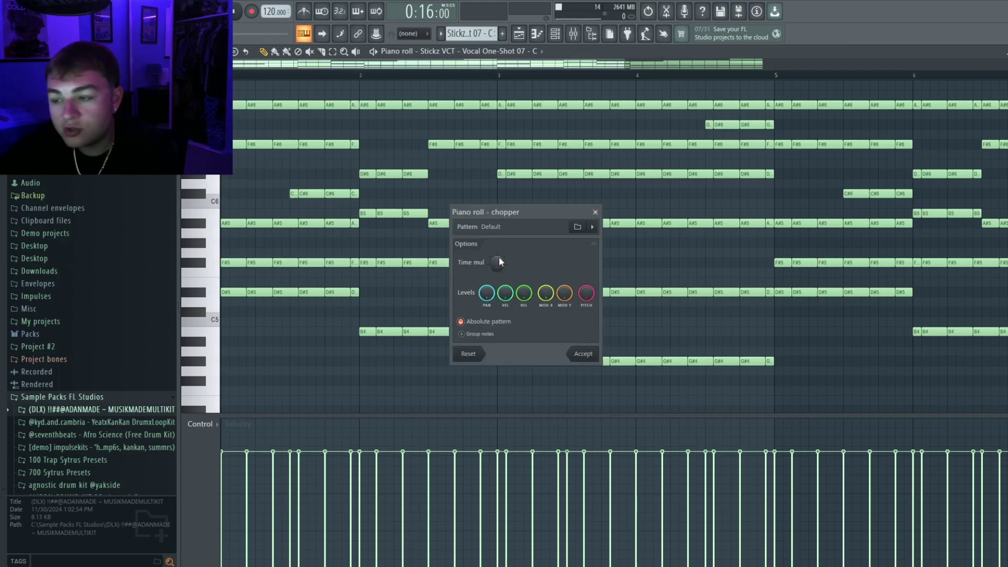
pyautogui.click(595, 212)
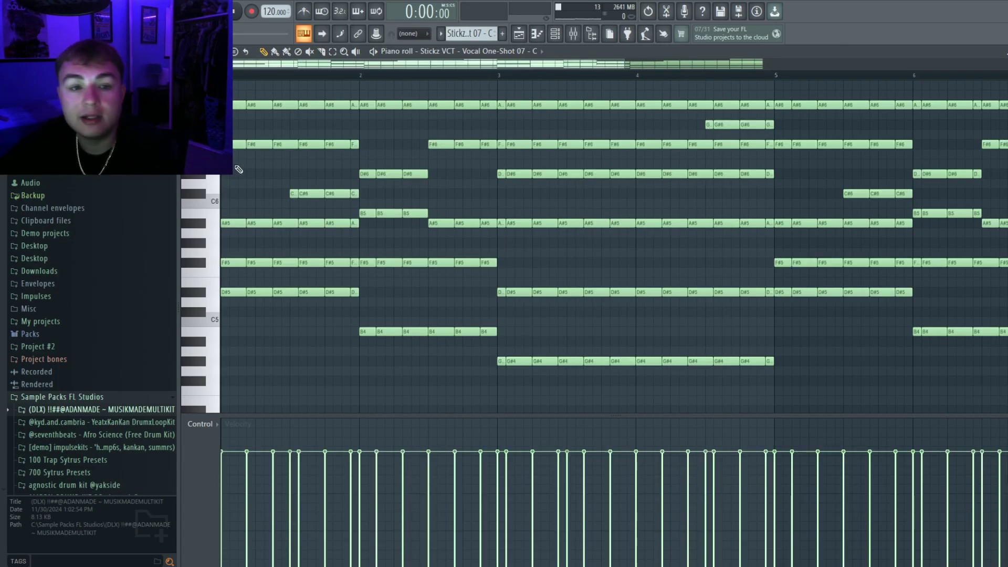
# Play the Vocal One-Shot 07 pattern from its start and look over its full range of chopped chord notes
pyautogui.scroll(3, 239, 169)
pyautogui.press('space')
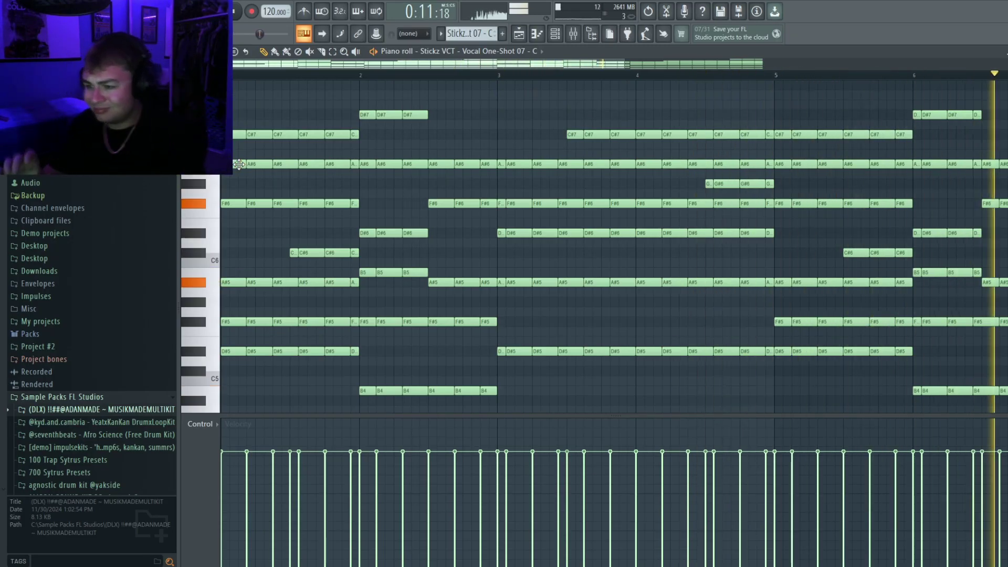
pyautogui.press('space')
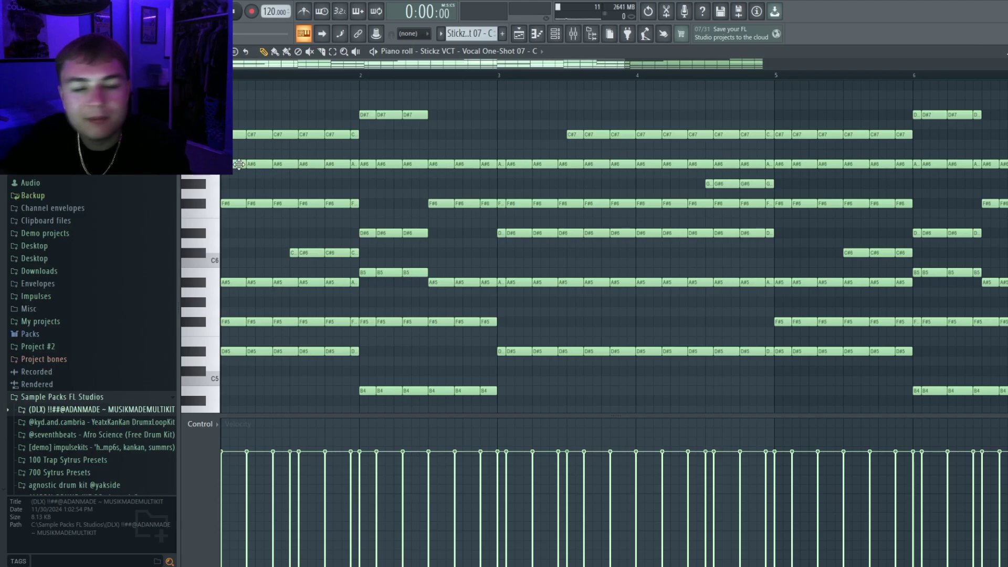
pyautogui.scroll(2, 238, 165)
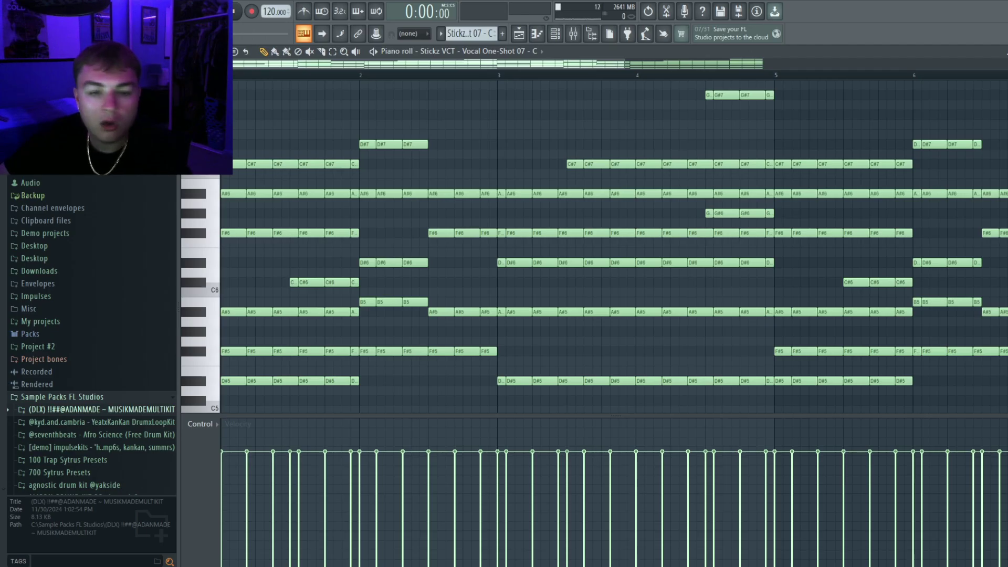
pyautogui.scroll(-2, 664, 193)
# Switch to the playlist and play the consolidated Vocal One-Shot 07 audio on Track 12 soloed
pyautogui.press('F5')
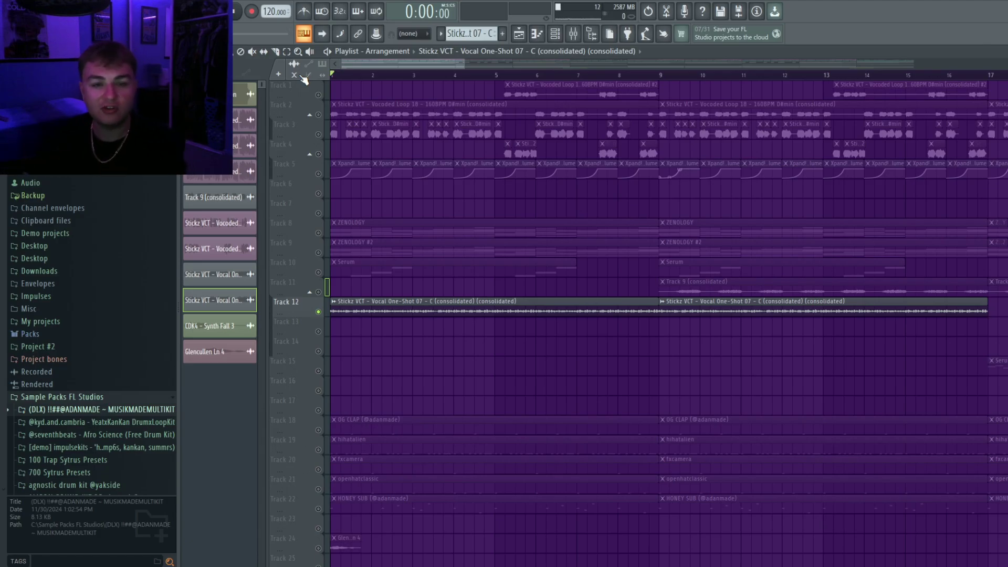
pyautogui.press('space')
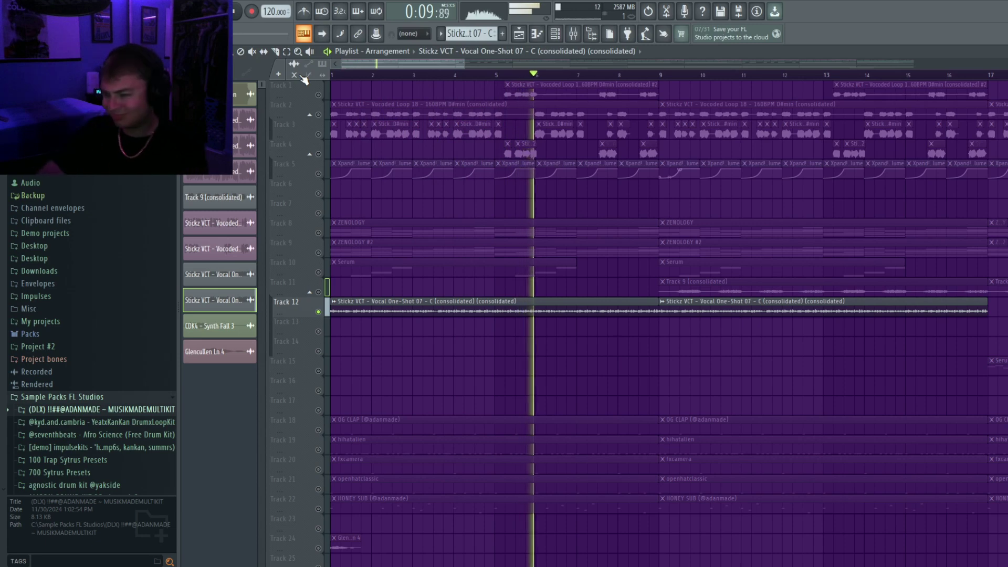
pyautogui.press('space')
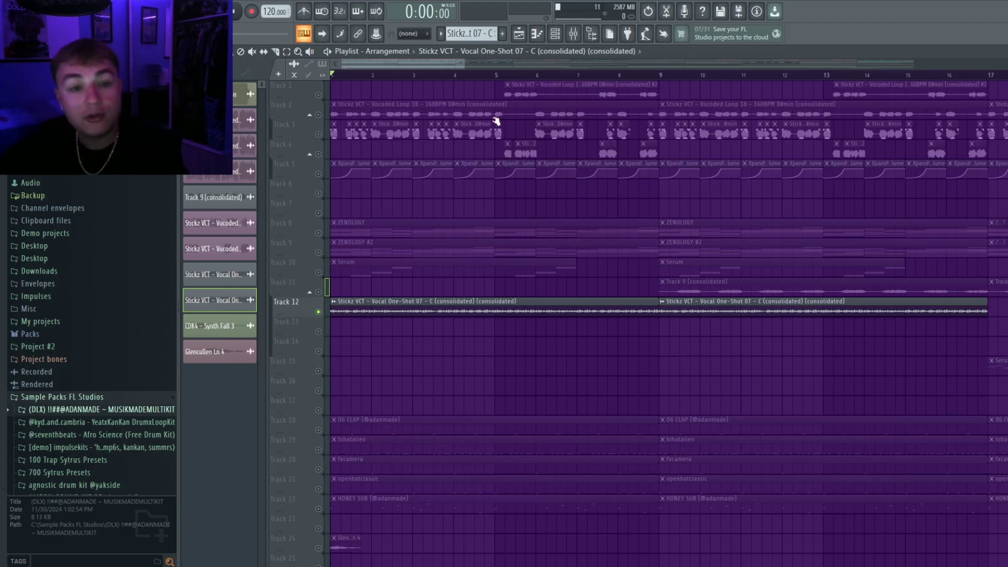
# Solo the grouped Tracks 1 and 2 holding the consolidated Vocoded Loop 18 clips
pyautogui.scroll(3, 336, 114)
pyautogui.rightClick(319, 115)
pyautogui.scroll(3, 331, 131)
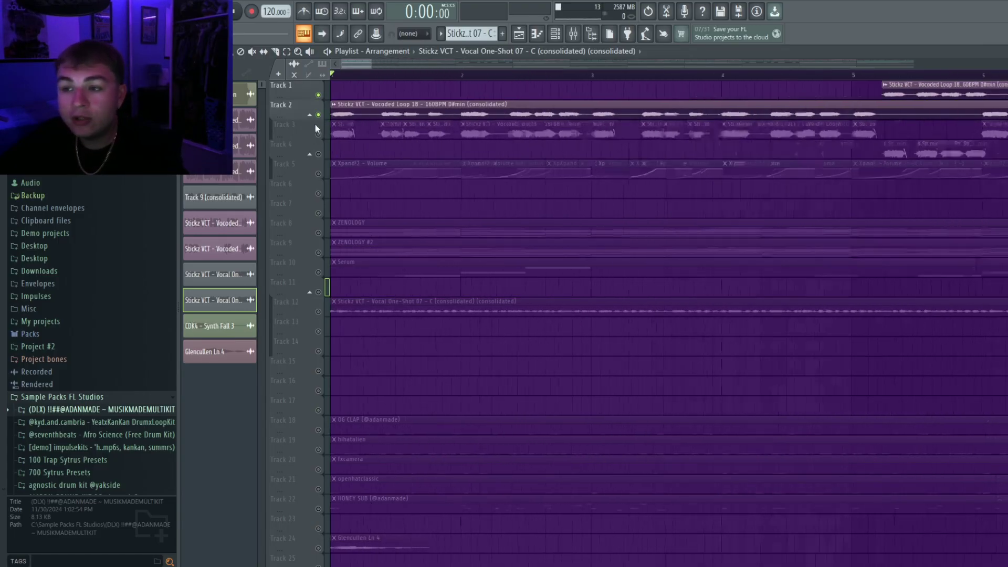
# Expand the Stickz - Vocal Chop Toolkit folder in the browser to show its subfolders, and collapse it
pyautogui.scroll(-12, 103, 322)
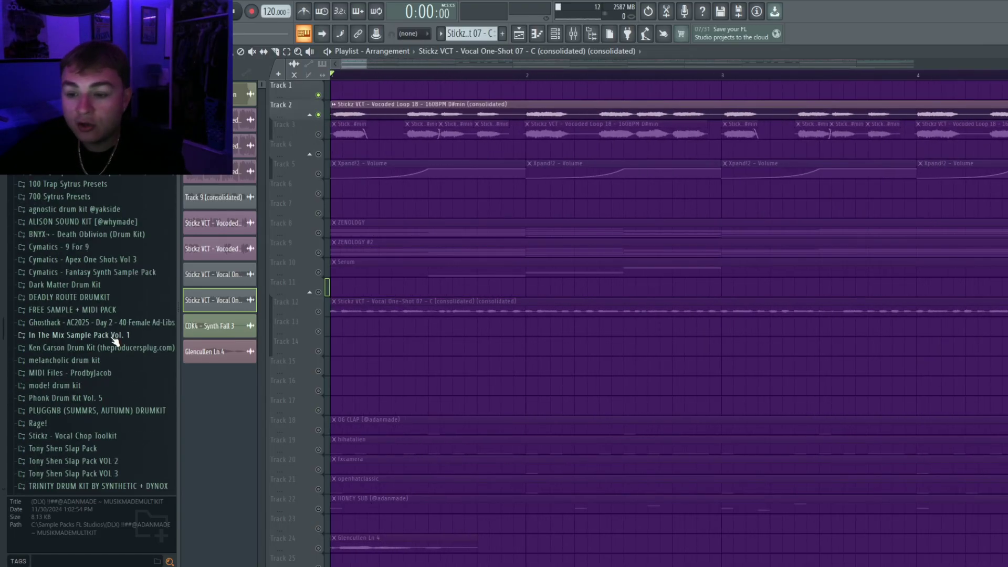
pyautogui.click(59, 299)
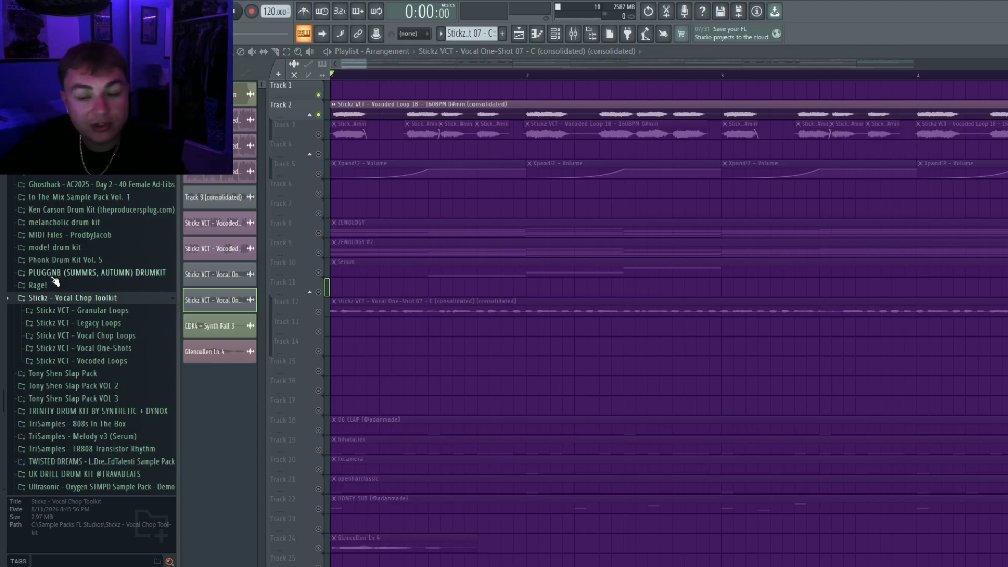
pyautogui.click(58, 298)
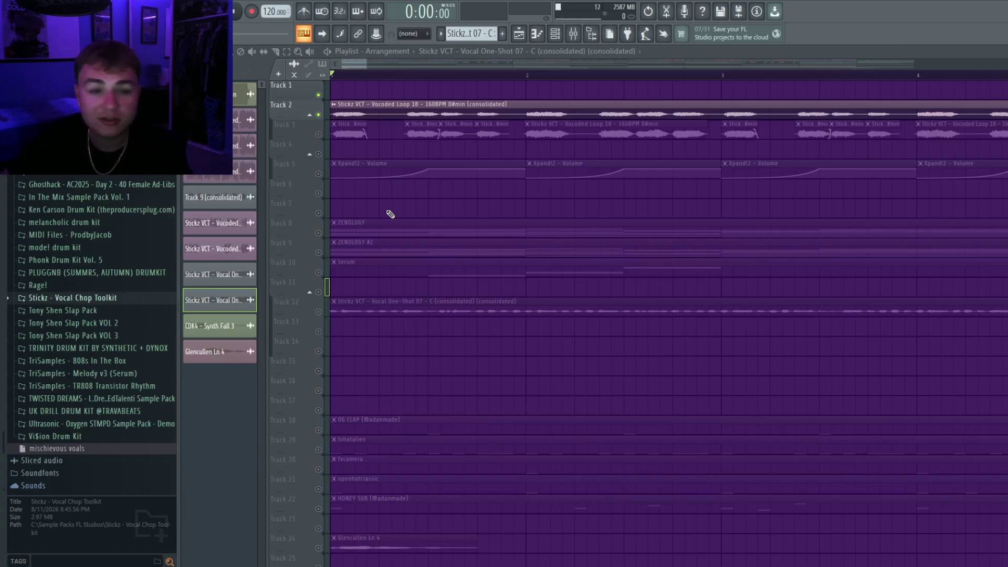
# Play the soloed Vocoded Loop 18 clips on Tracks 1 and 2 from the start of the song
pyautogui.scroll(-2, 340, 115)
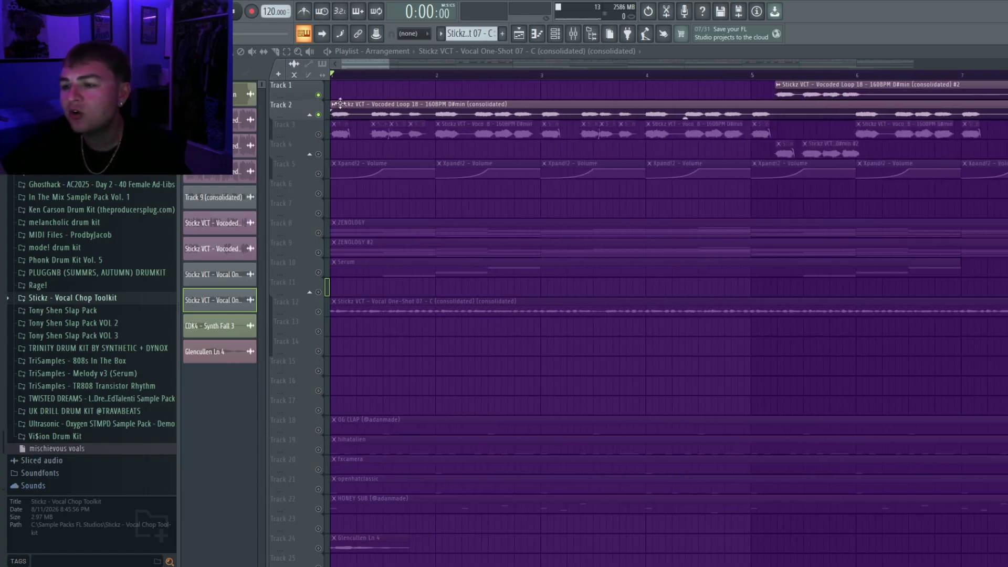
pyautogui.press('space')
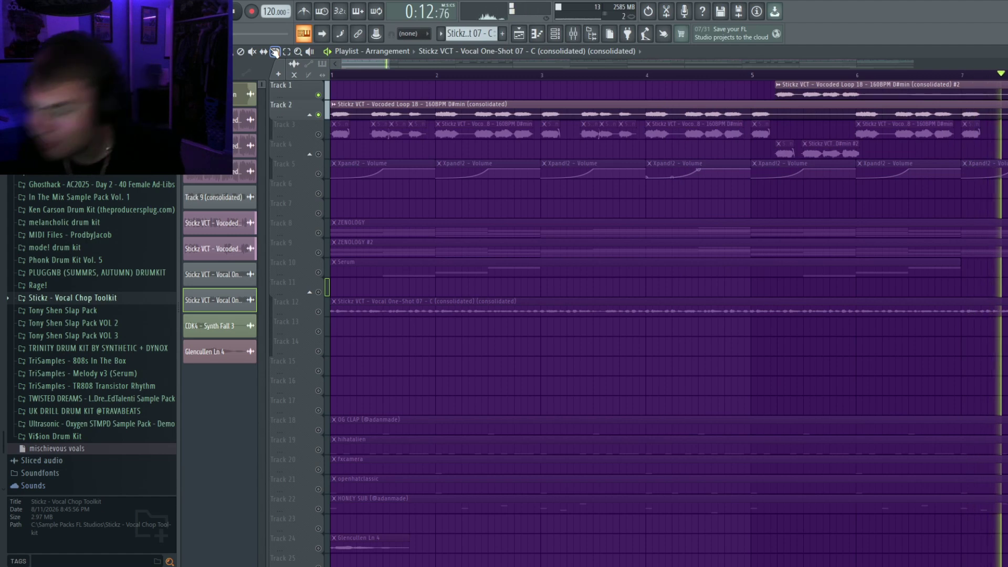
pyautogui.scroll(-6, 526, 236)
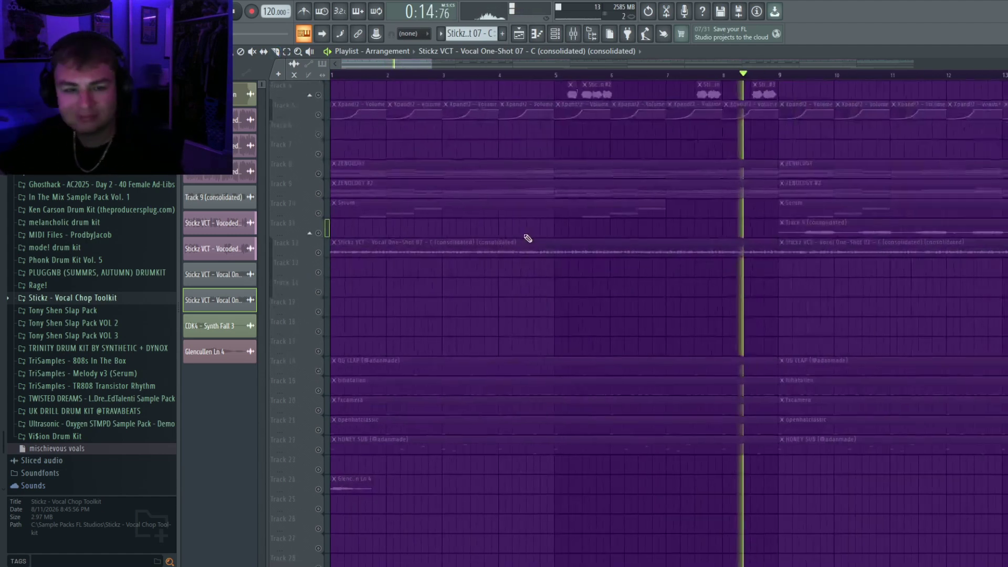
pyautogui.press('space')
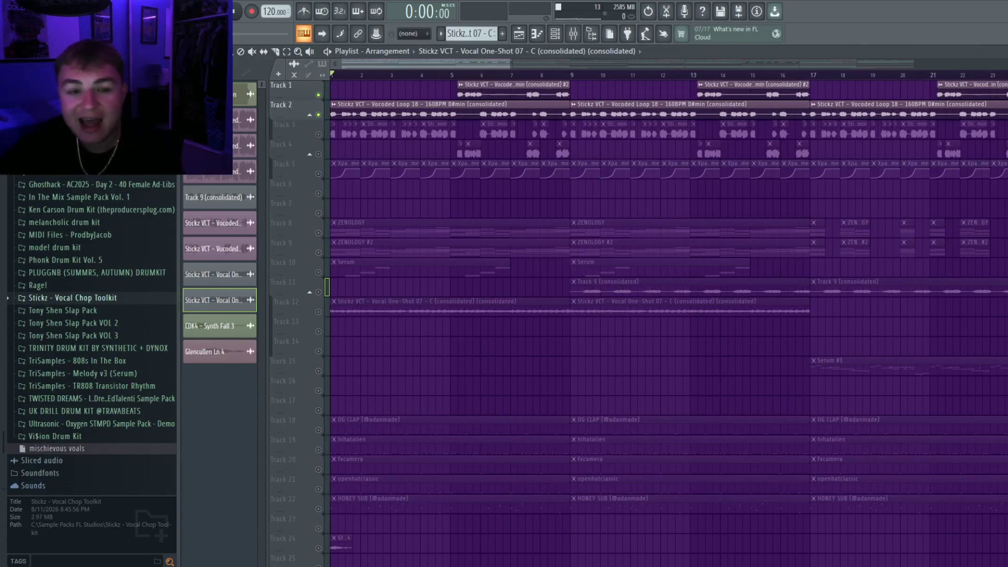
# Unsolo Tracks 1 and 2 and examine the muted Vocoded Loop 18 chops on Tracks 3 and 4
pyautogui.rightClick(318, 115)
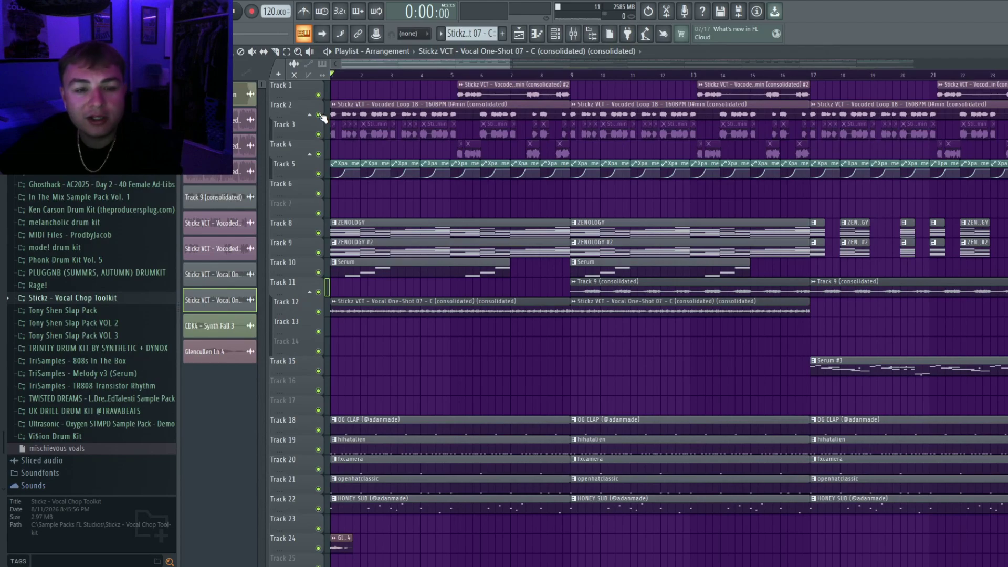
pyautogui.scroll(5, 339, 125)
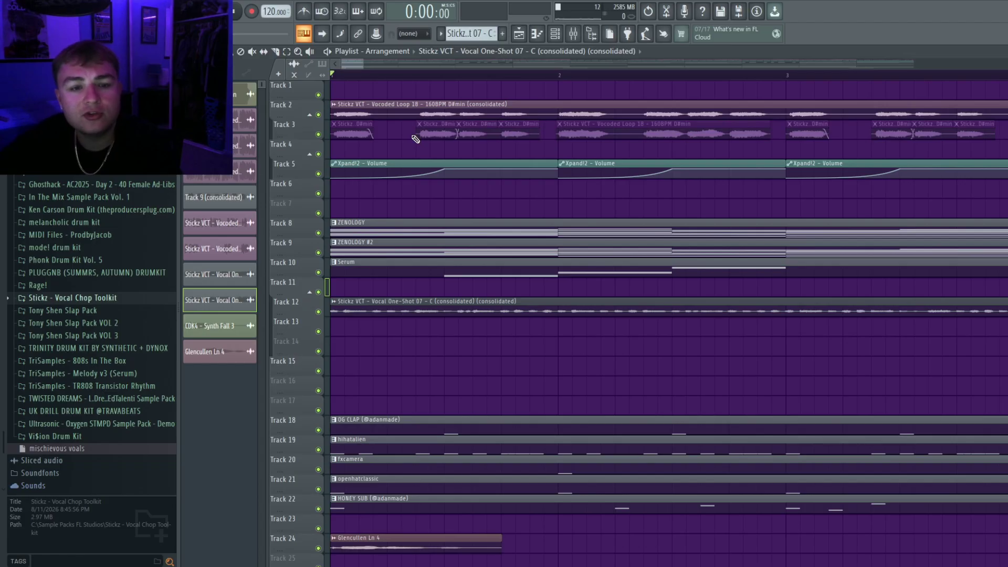
pyautogui.scroll(2, 455, 131)
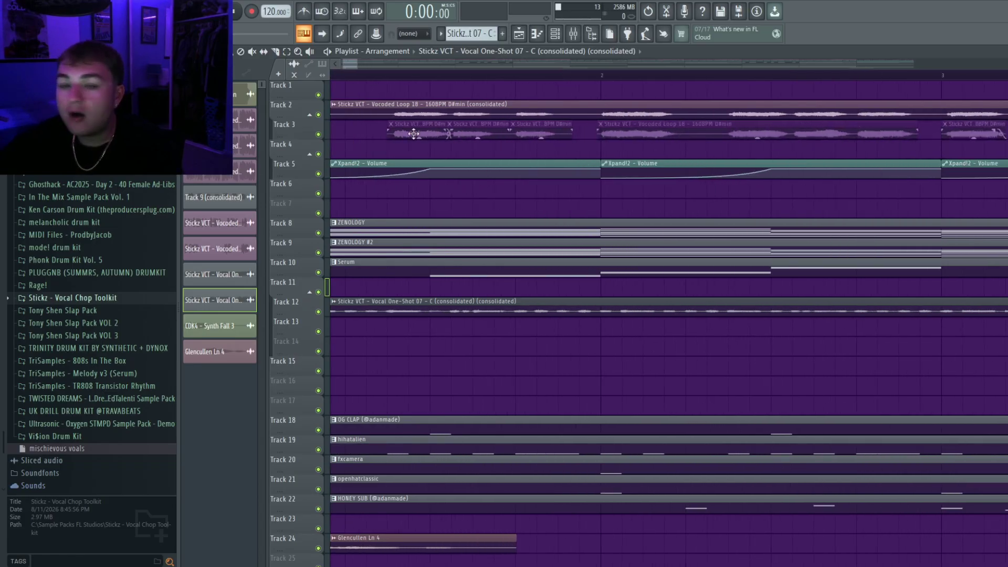
pyautogui.scroll(-4, 426, 135)
pyautogui.scroll(4, 588, 137)
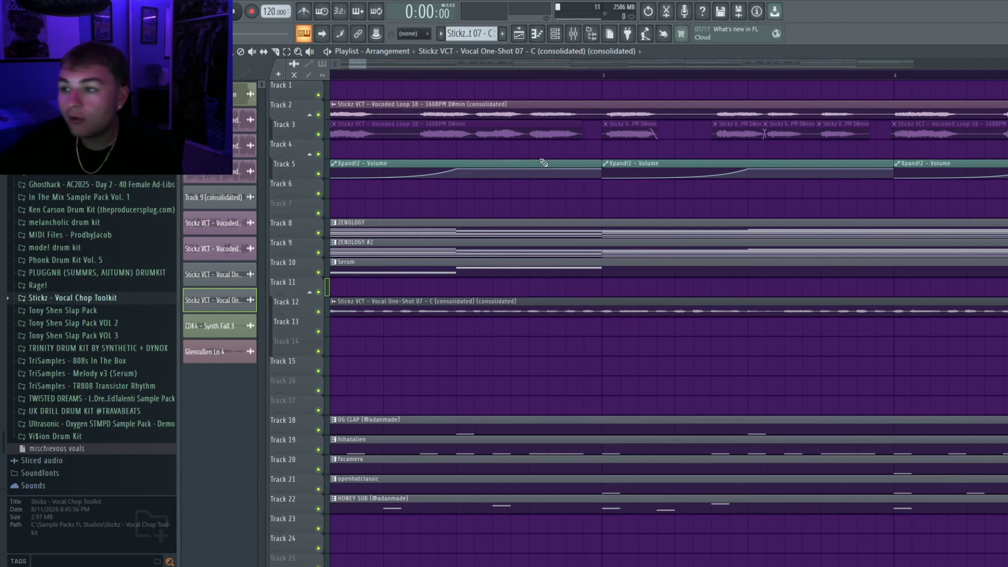
pyautogui.scroll(-4, 525, 152)
pyautogui.scroll(-6, 479, 135)
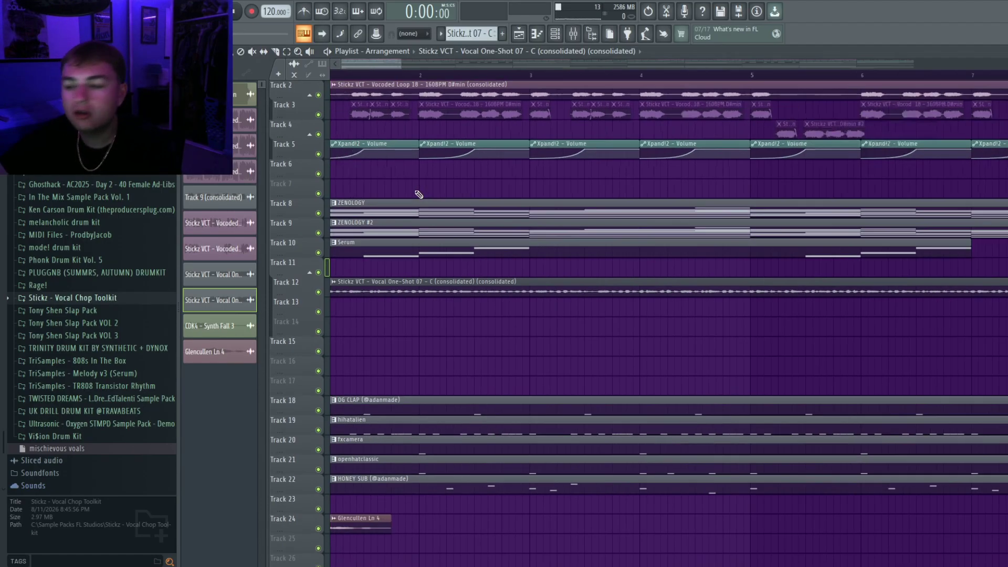
# Solo Track 15 and place the playhead at bar 17, where the first Serum #3 clip starts
pyautogui.scroll(-3, 380, 340)
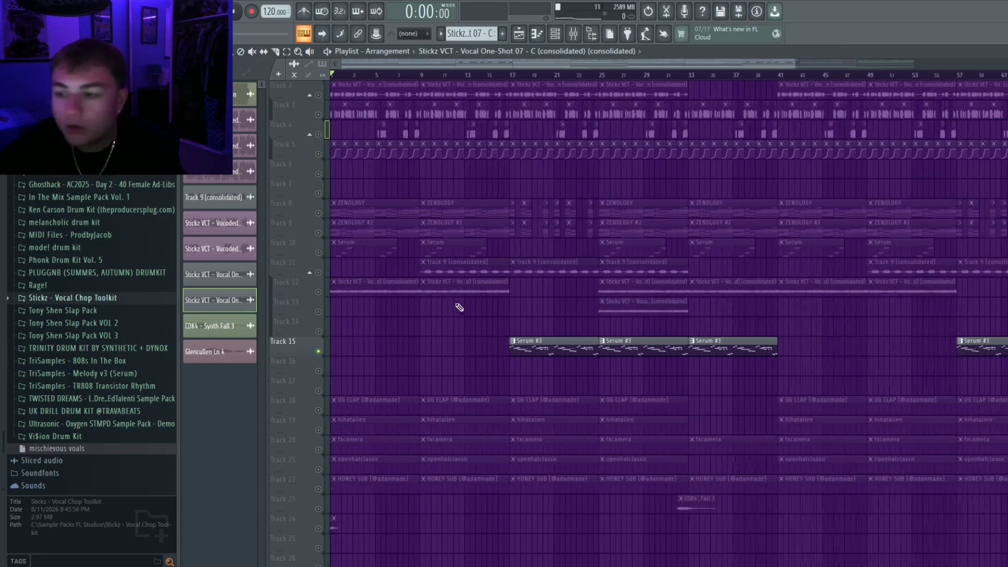
pyautogui.scroll(4, 473, 294)
pyautogui.click(545, 78)
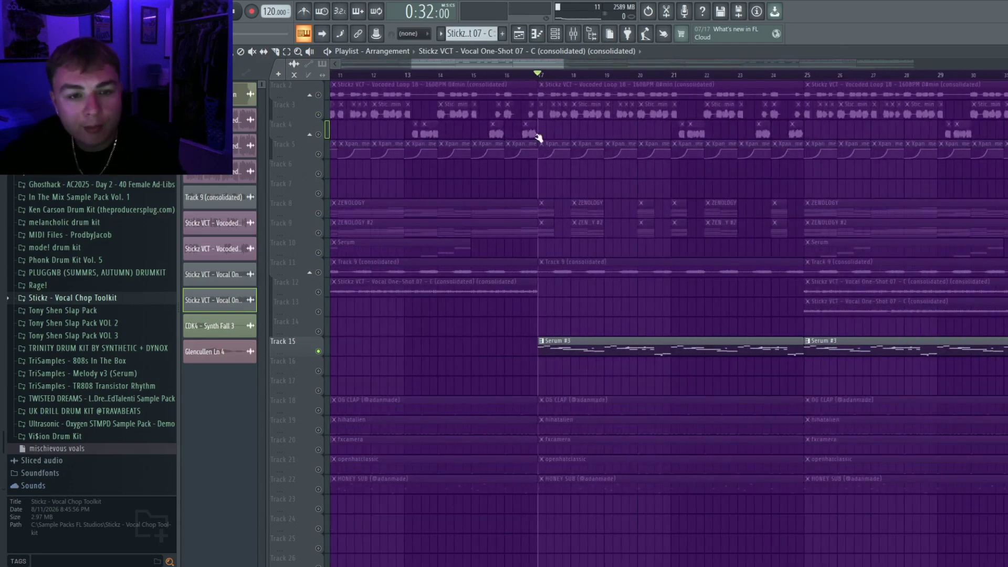
# Open the Serum #3 pattern on Track 15 in the piano roll and play its notes from the start
pyautogui.doubleClick(649, 347)
pyautogui.click(555, 34)
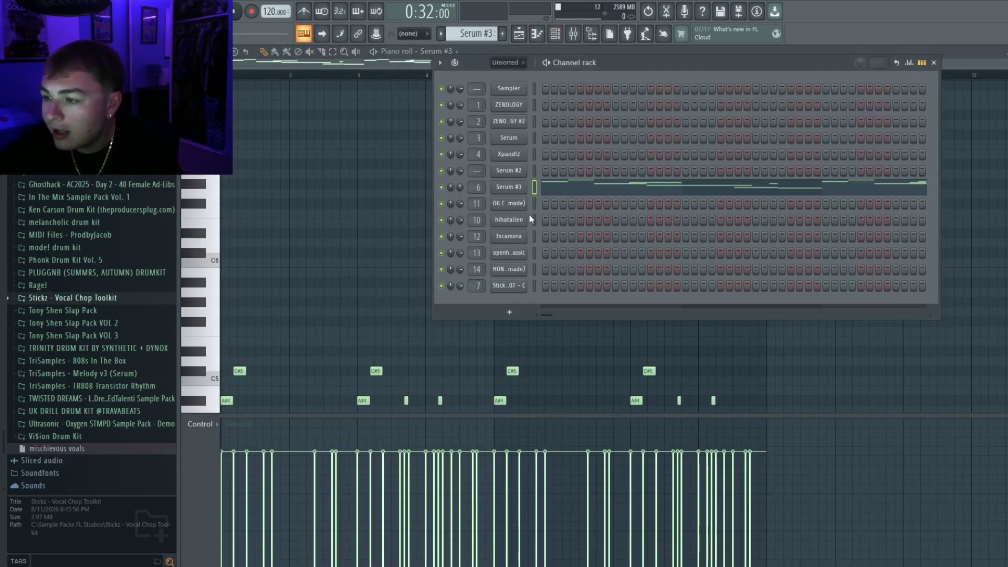
pyautogui.click(523, 197)
pyautogui.click(396, 55)
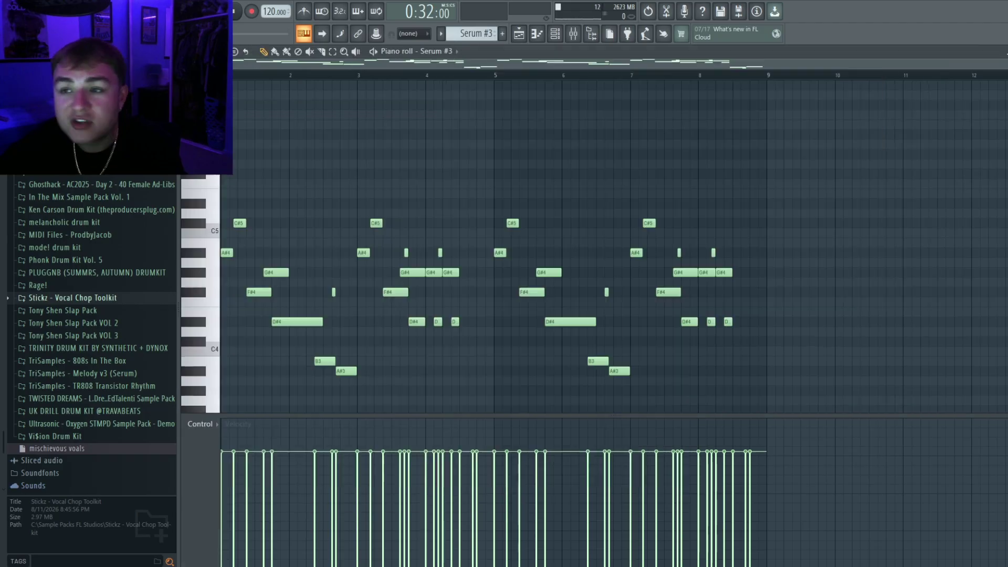
pyautogui.press('space')
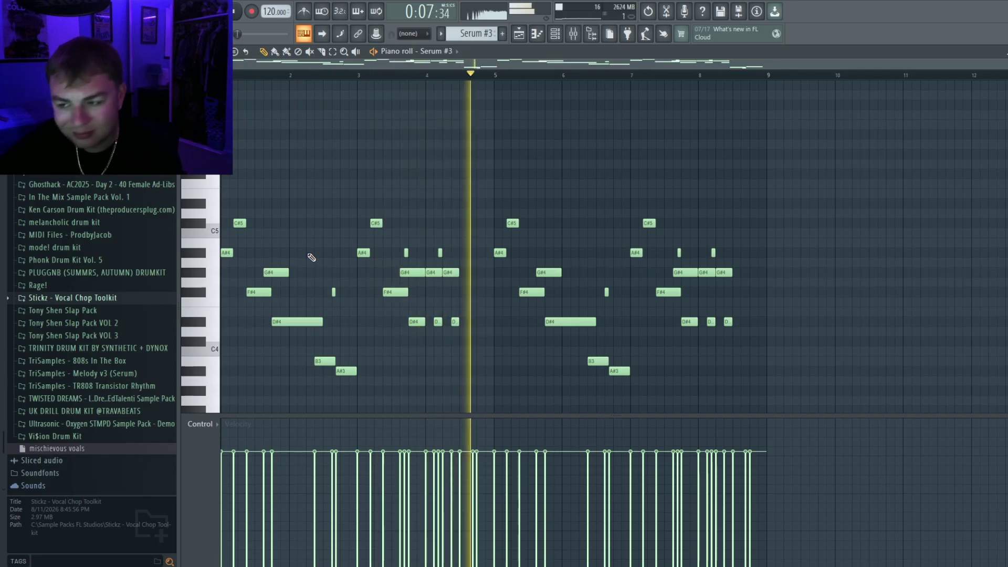
pyautogui.scroll(-3, 311, 257)
pyautogui.press('space')
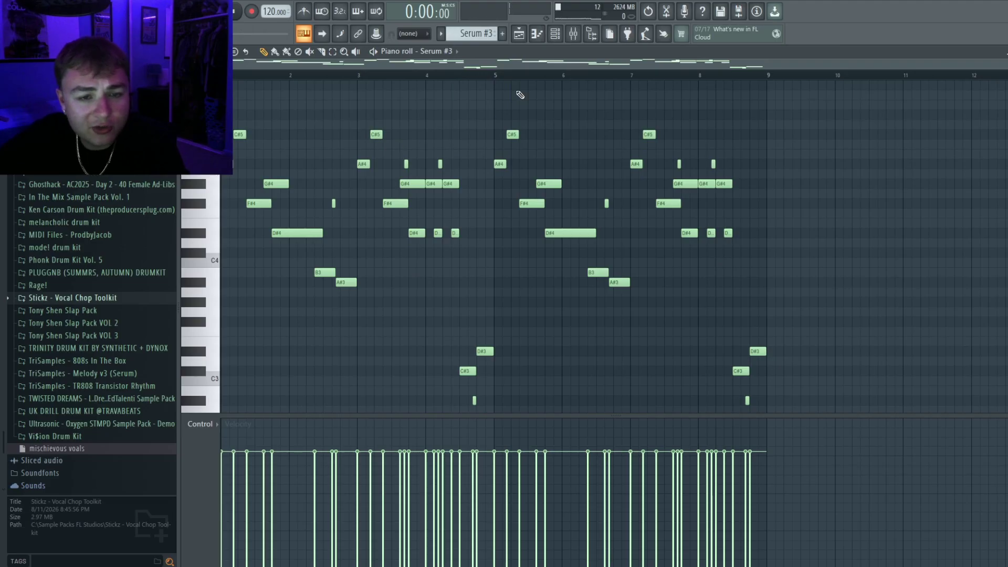
# Examine the Serum #3 notes and its synth's preset and portamento settings, and close the synth and Channel rack
pyautogui.scroll(3, 189, 185)
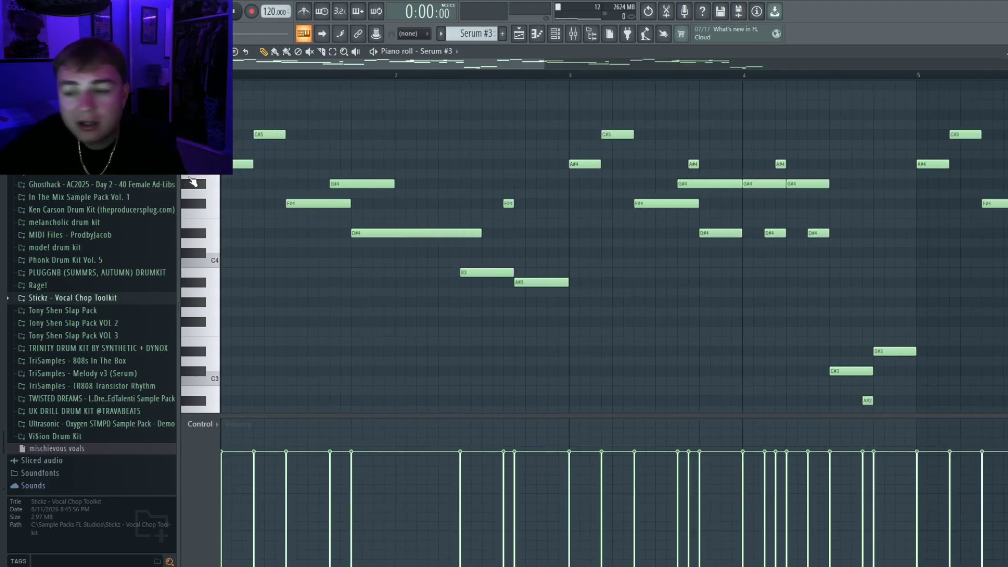
pyautogui.scroll(-2, 237, 179)
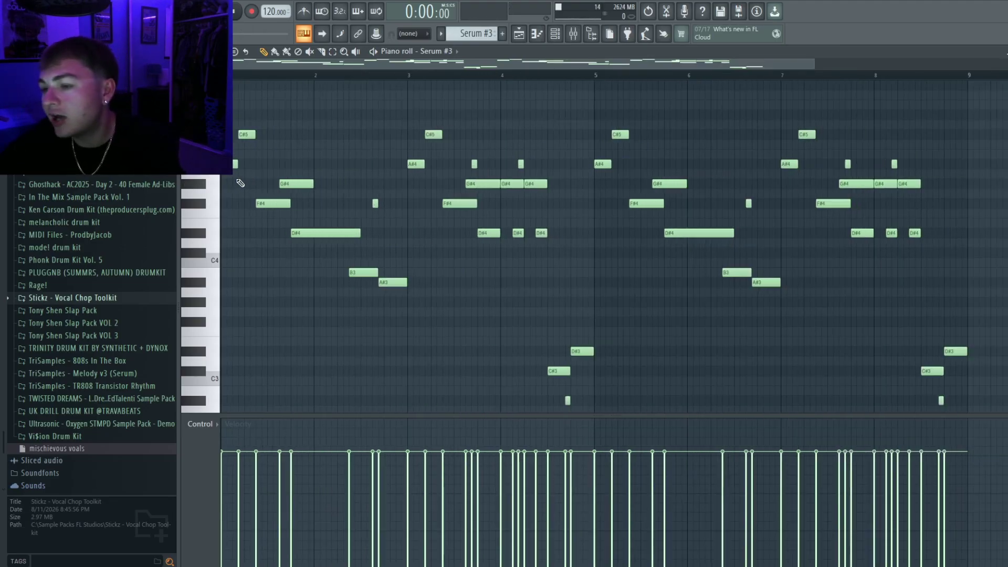
pyautogui.scroll(2, 232, 198)
pyautogui.click(555, 34)
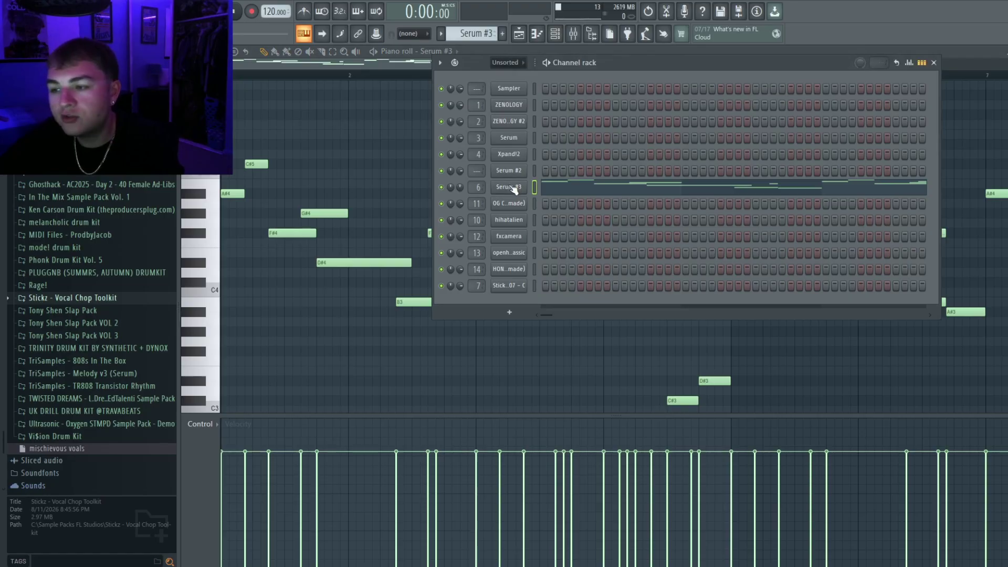
pyautogui.click(513, 188)
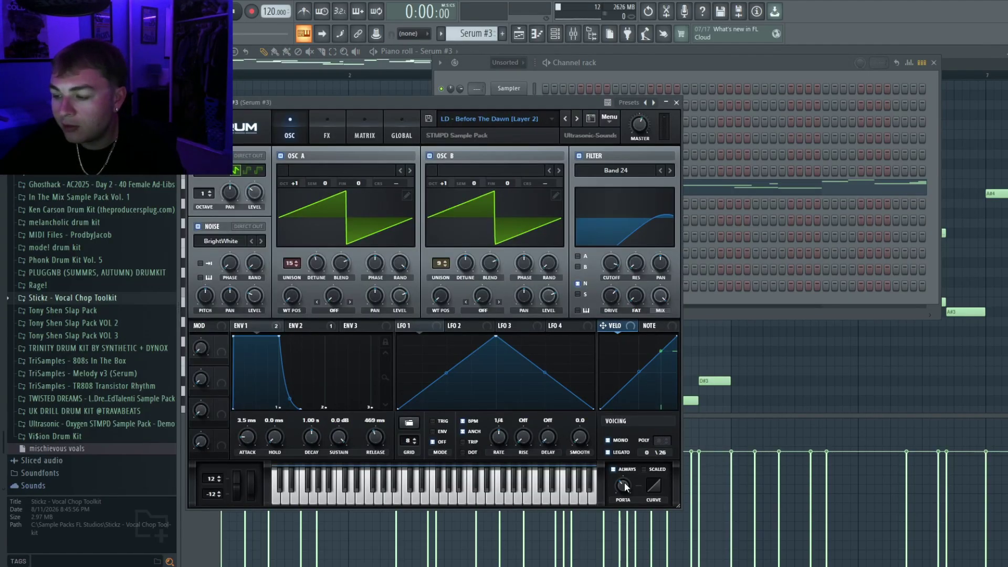
pyautogui.moveTo(625, 486)
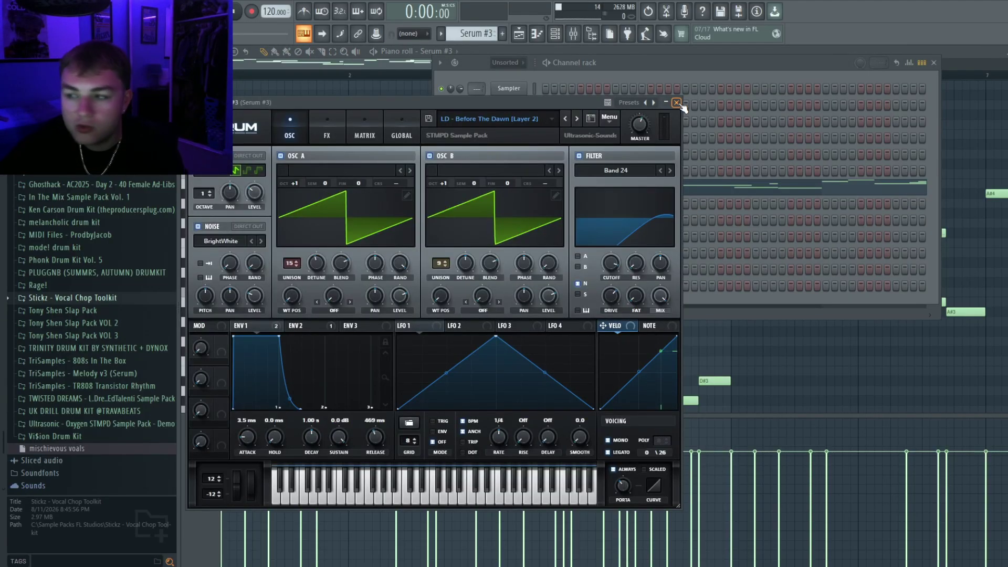
pyautogui.press('Escape')
pyautogui.press('Escape')
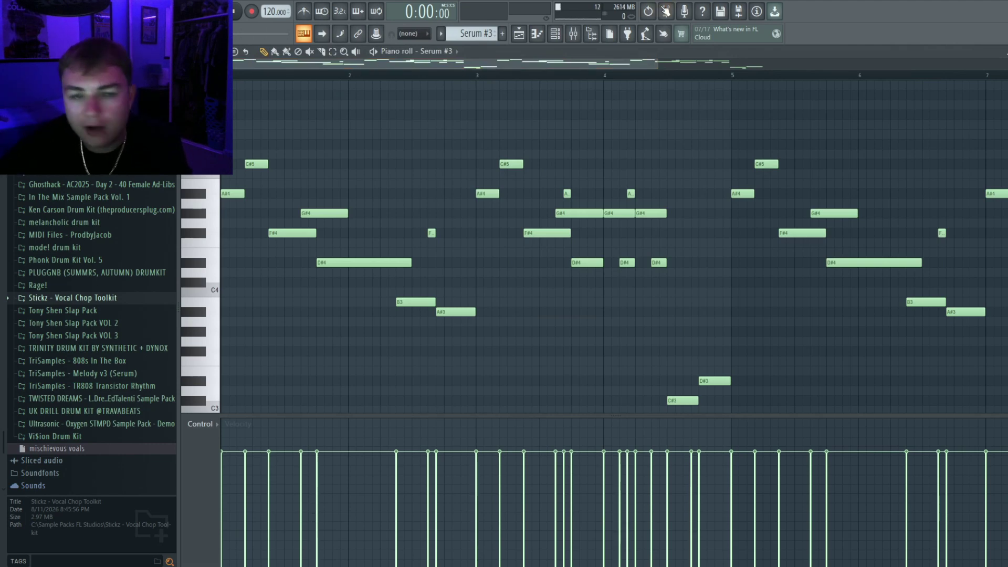
# Unsolo Track 15 in the playlist, solo drum Tracks 18 to 22 and play them from the start
pyautogui.click(522, 34)
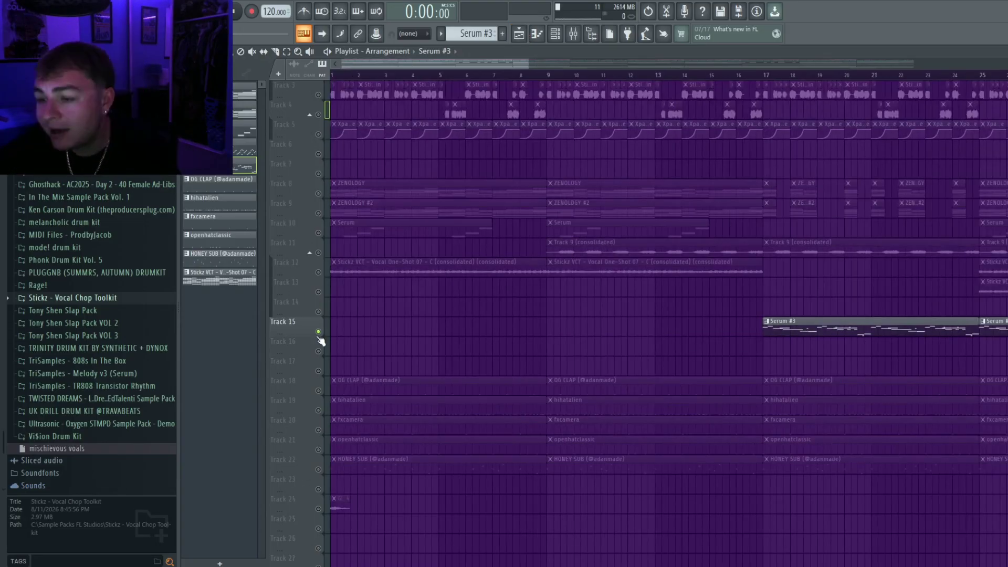
pyautogui.rightClick(318, 333)
pyautogui.scroll(-3, 506, 306)
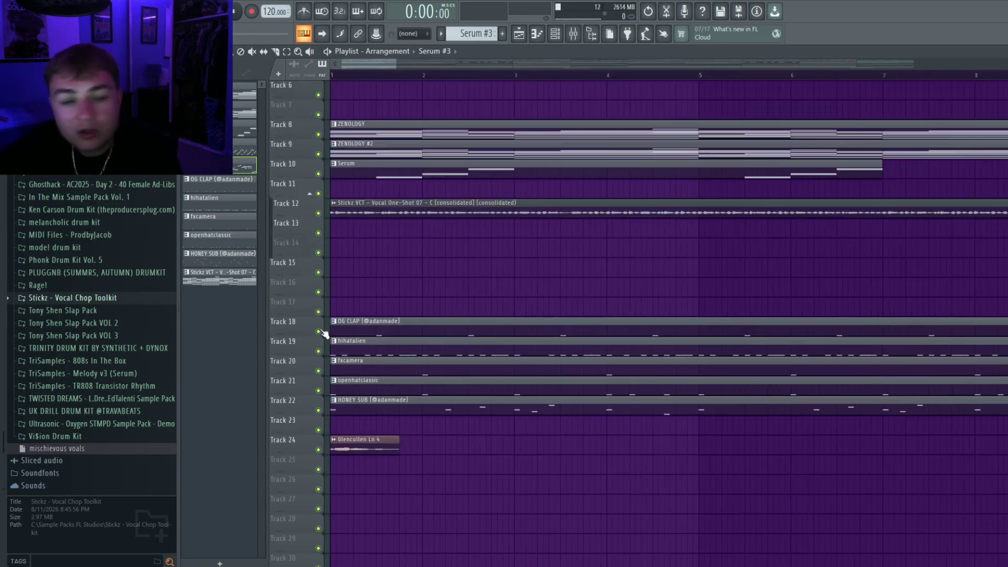
pyautogui.rightClick(319, 332)
pyautogui.click(319, 351)
pyautogui.moveTo(319, 370); pyautogui.dragTo(319, 410)
pyautogui.press('space')
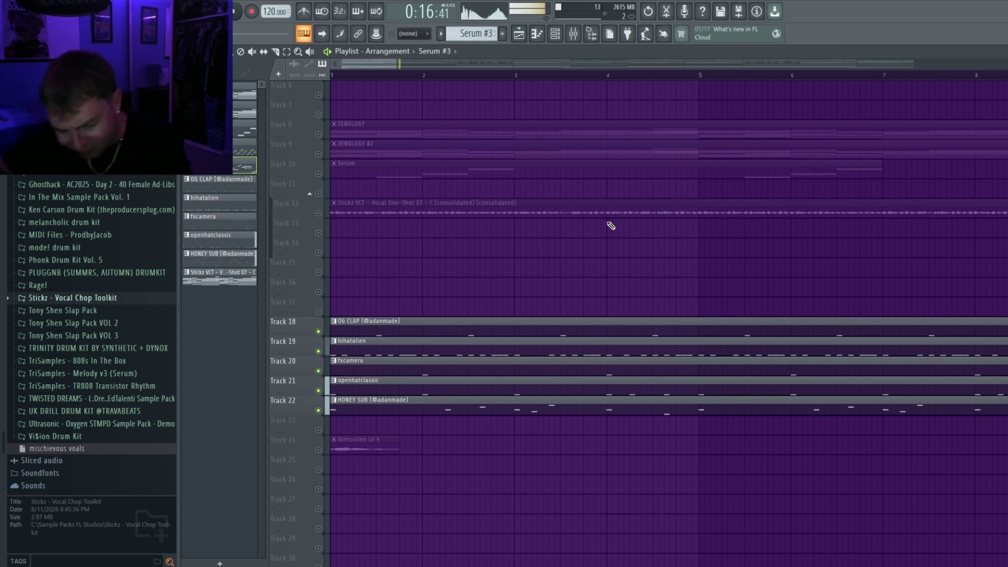
pyautogui.press('space')
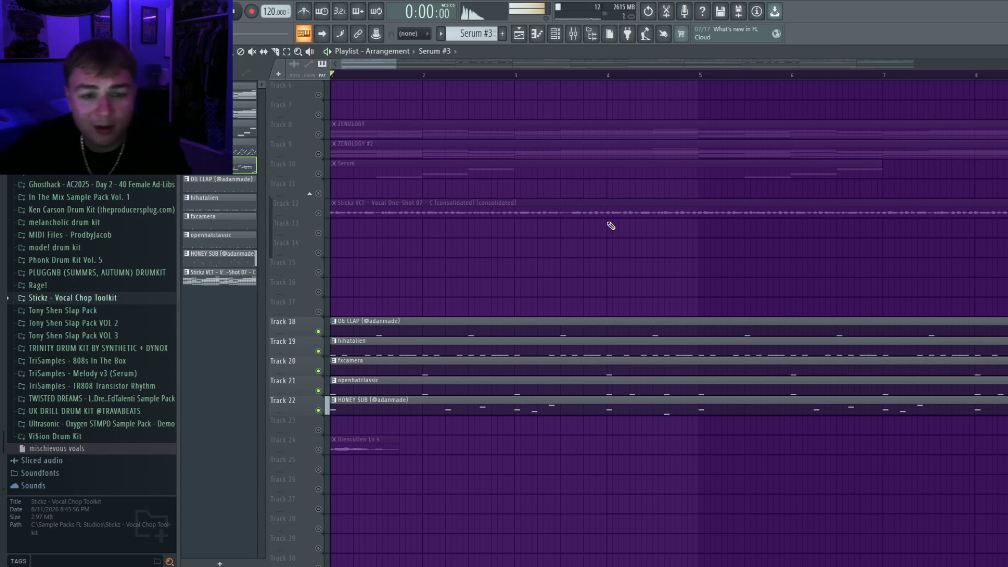
# Open the OG CLAP pattern, and play the hihatalien pattern from the start in the piano roll
pyautogui.doubleClick(459, 330)
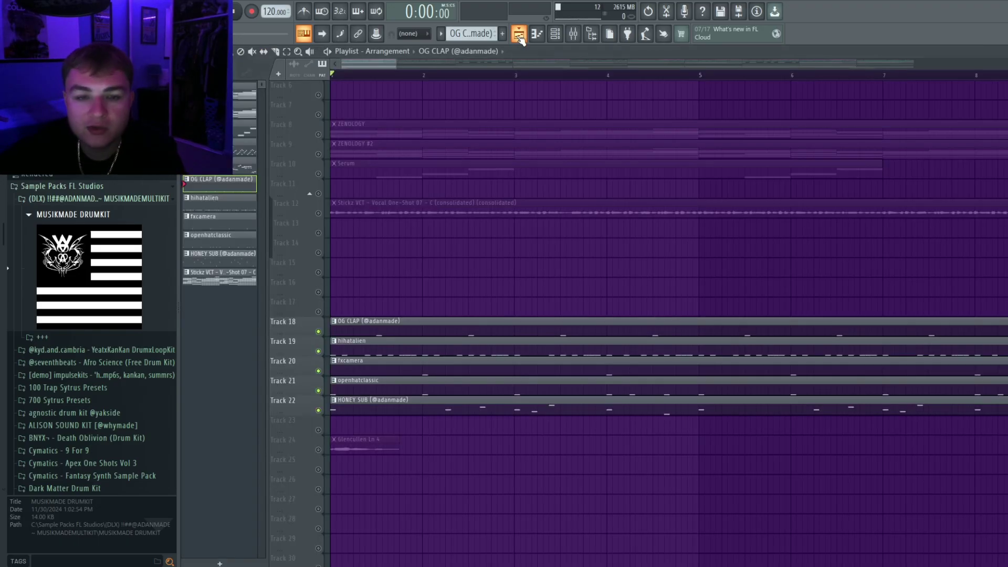
pyautogui.click(519, 34)
pyautogui.scroll(3, 334, 282)
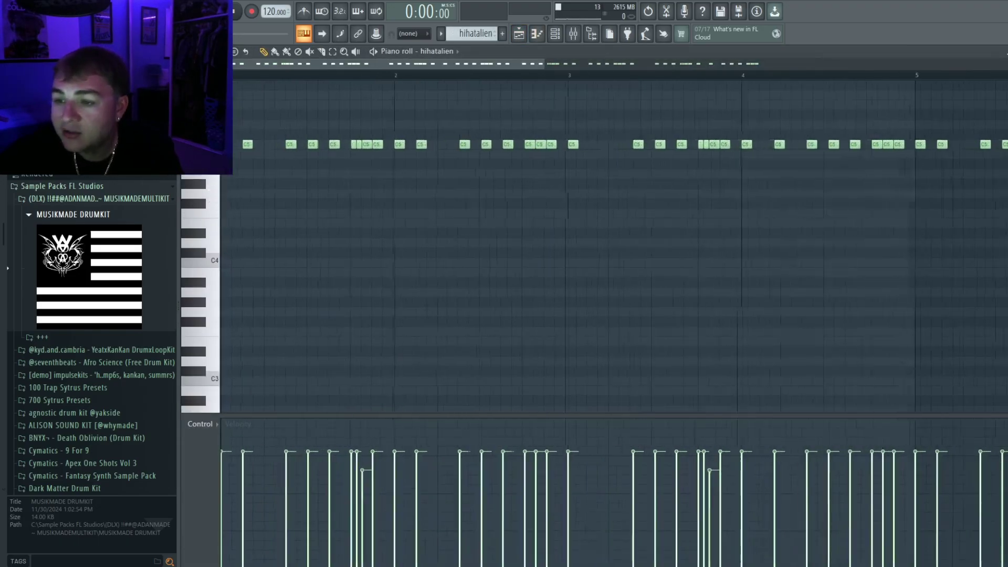
pyautogui.press('space')
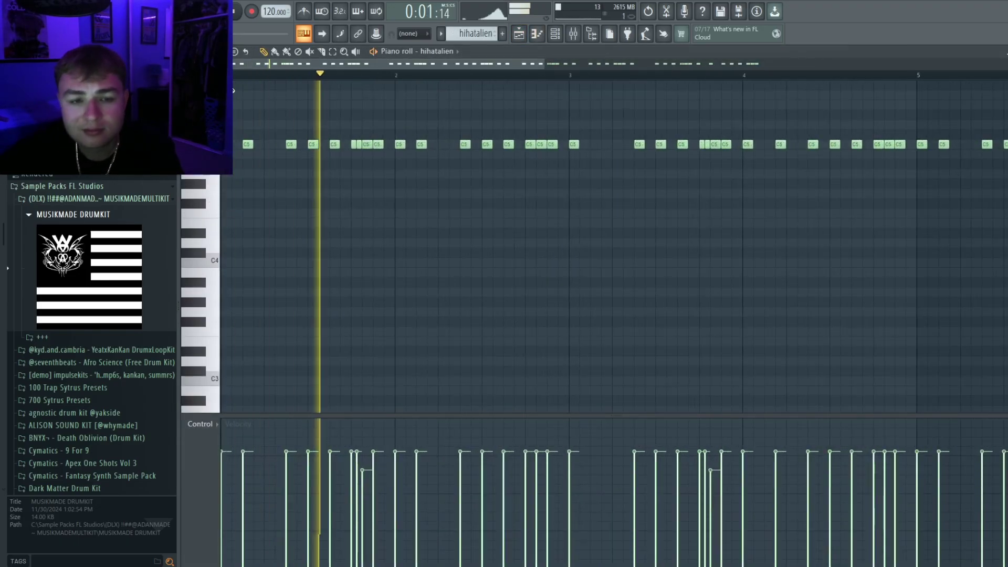
pyautogui.scroll(3, 250, 171)
pyautogui.scroll(2, 252, 169)
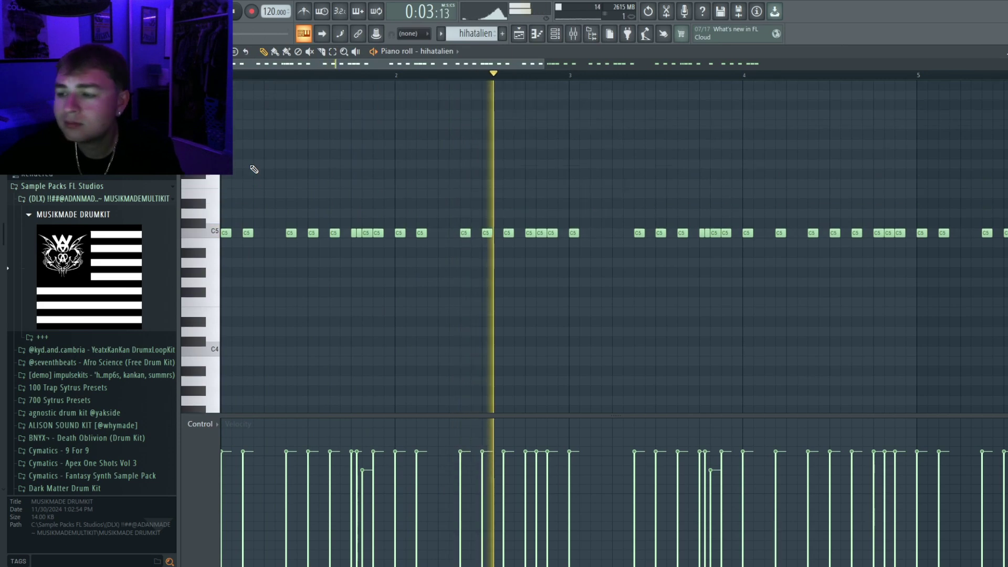
pyautogui.scroll(-4, 248, 137)
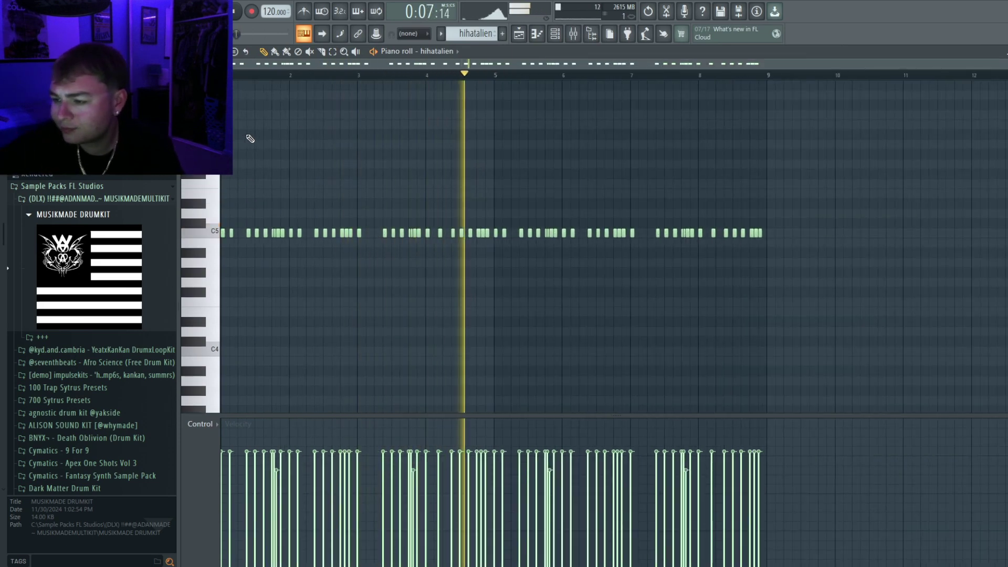
pyautogui.press('space')
# Examine the hihatalien notes around bar 2 and play the pattern from bar 4
pyautogui.scroll(3, 193, 257)
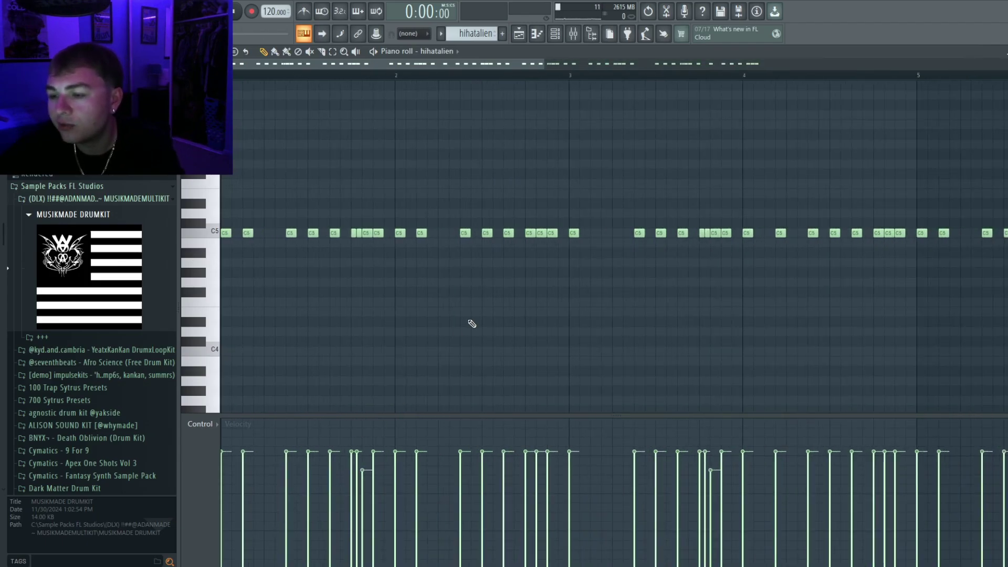
pyautogui.click(405, 79)
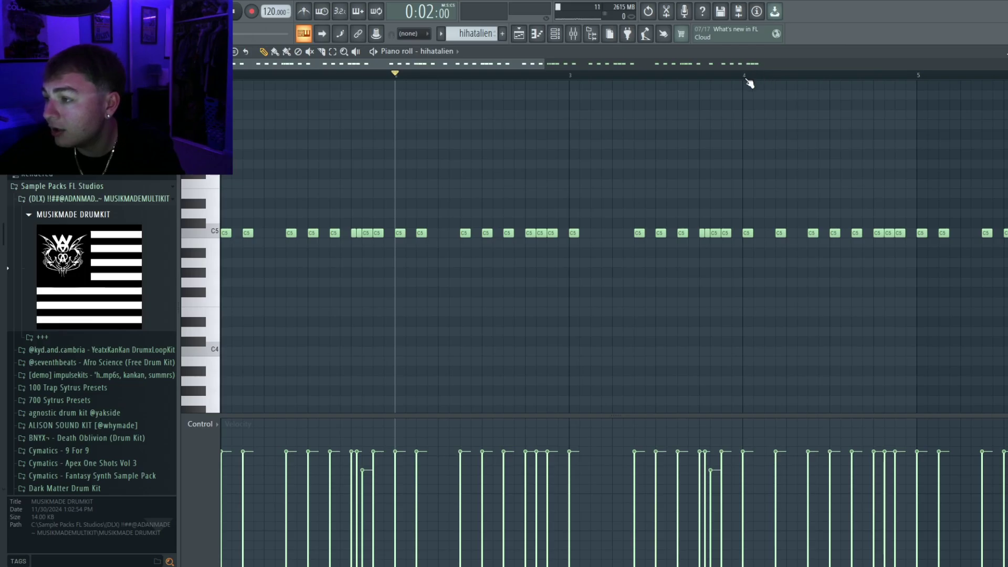
pyautogui.click(750, 78)
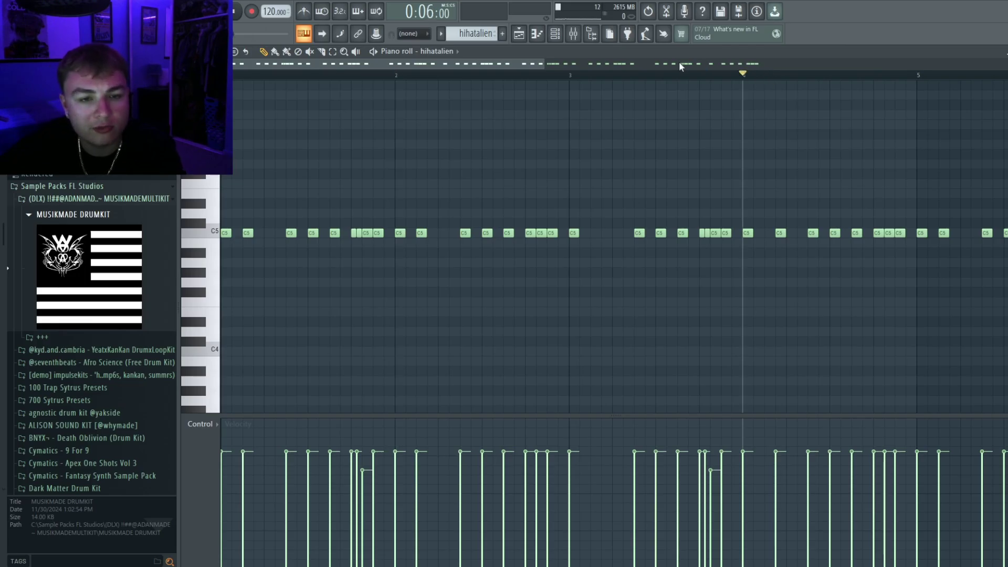
pyautogui.press('space')
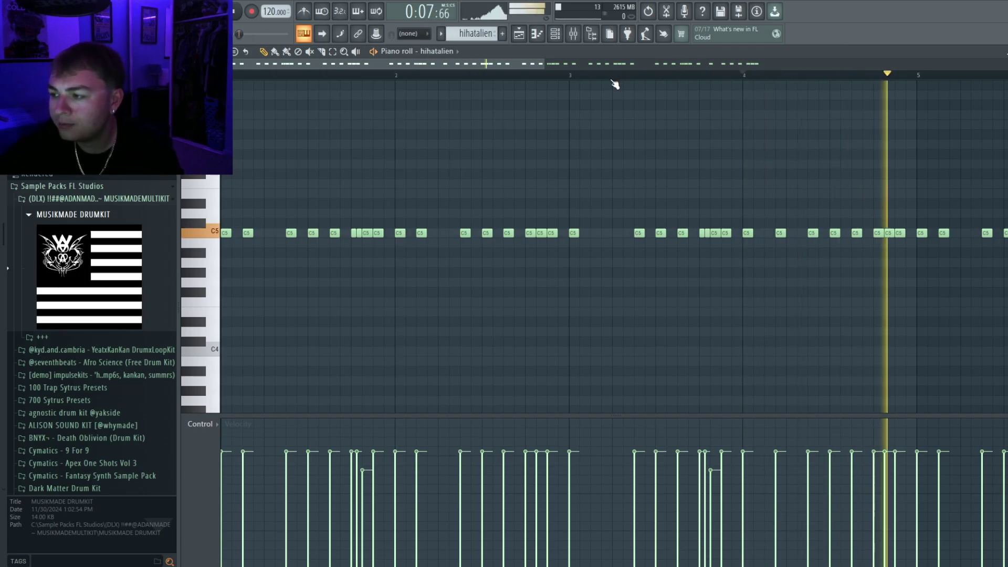
pyautogui.press('space')
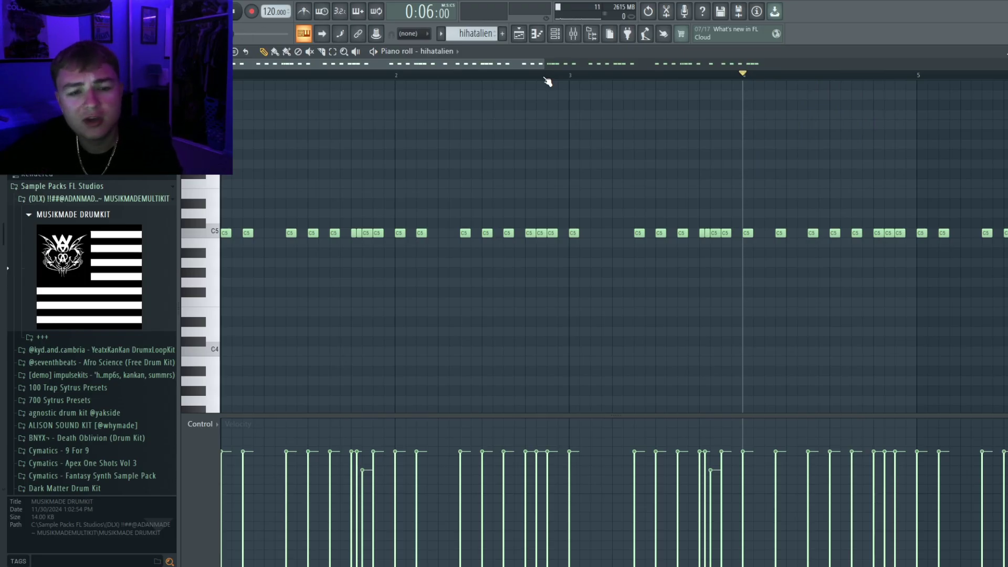
# Switch the piano roll to the fxcamera pattern and play it from its first hit at bar 2
pyautogui.press('KP_Add')
pyautogui.press('KP_Add')
pyautogui.press('KP_Add')
pyautogui.press('KP_Add')
pyautogui.click(370, 73)
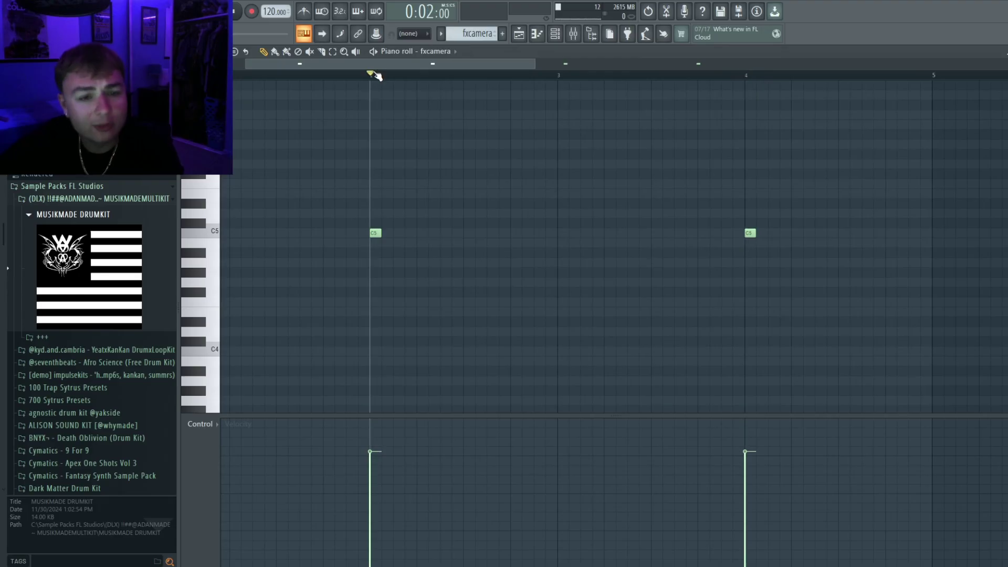
pyautogui.press('space')
pyautogui.press('space')
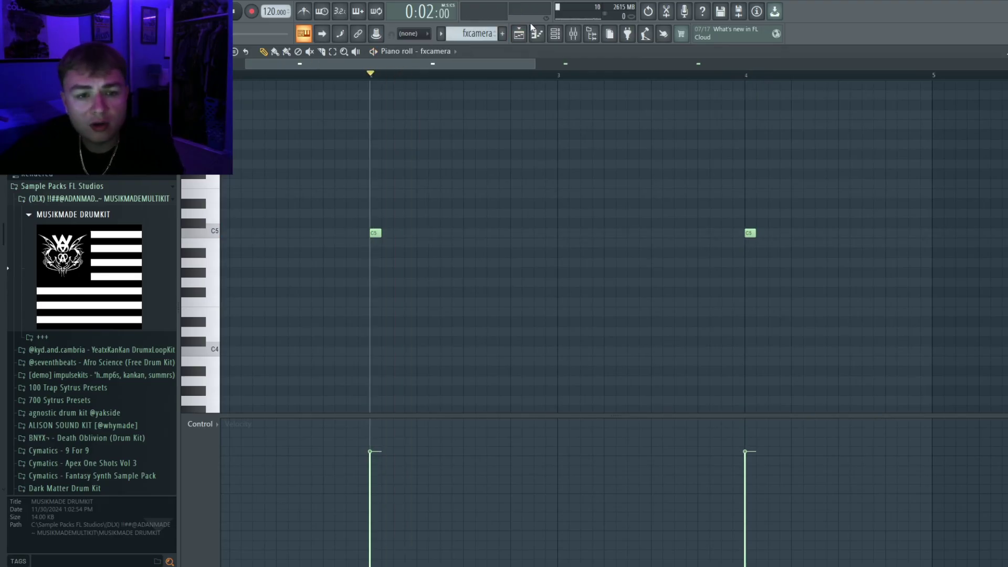
# Switch to the openhatclassic pattern, play it from the start and place the playhead at bar 4
pyautogui.press('KP_Add')
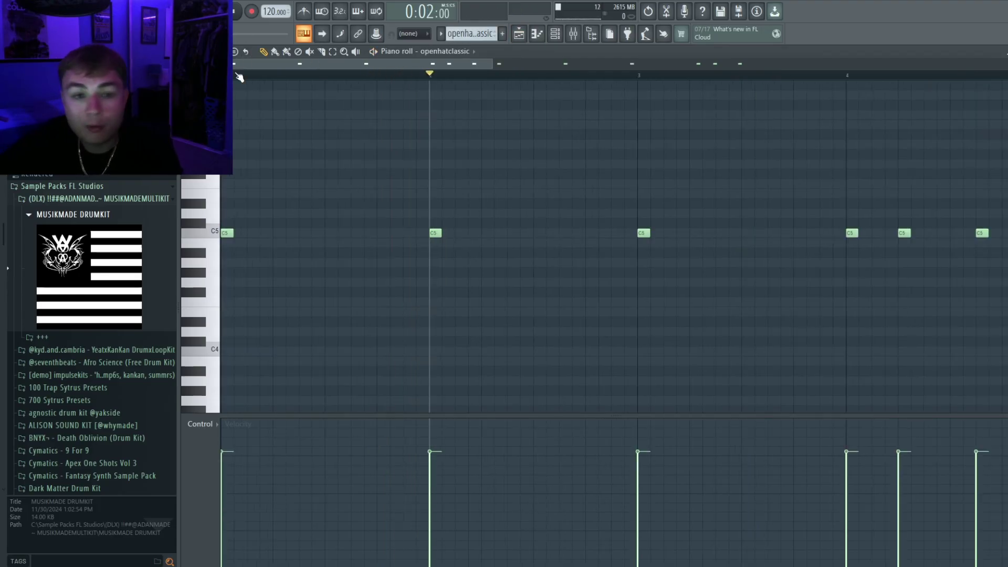
pyautogui.click(224, 74)
pyautogui.press('space')
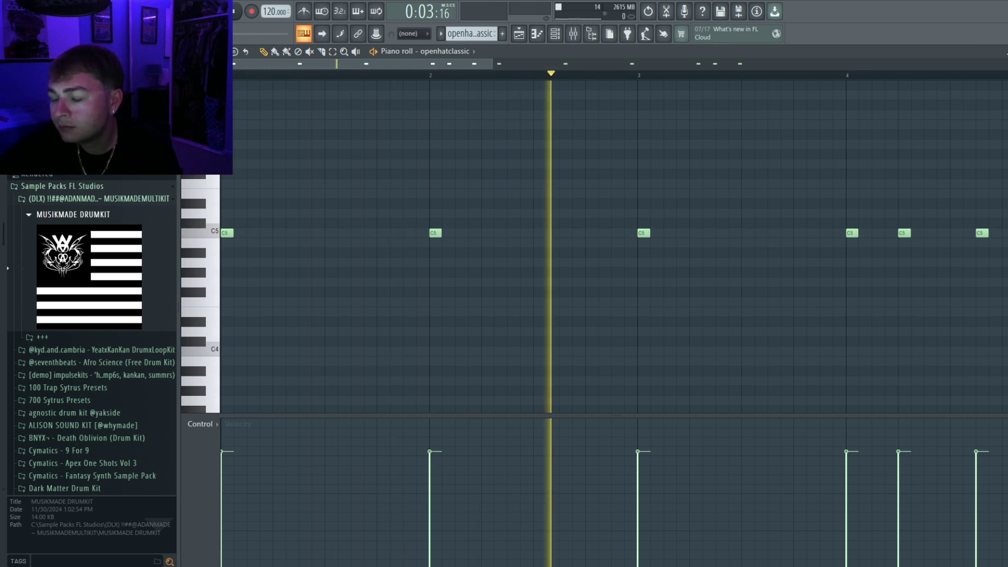
pyautogui.scroll(-2, 226, 233)
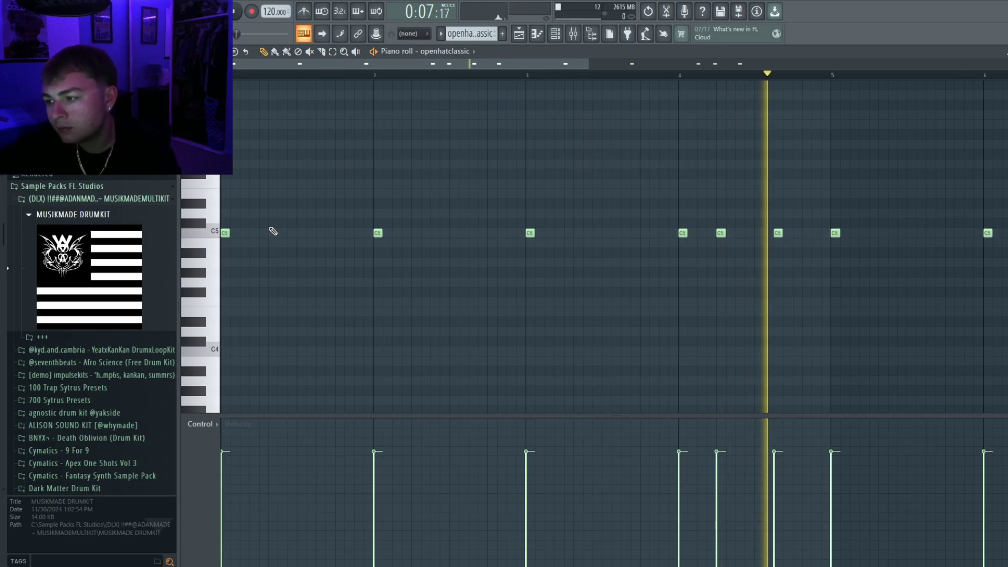
pyautogui.press('space')
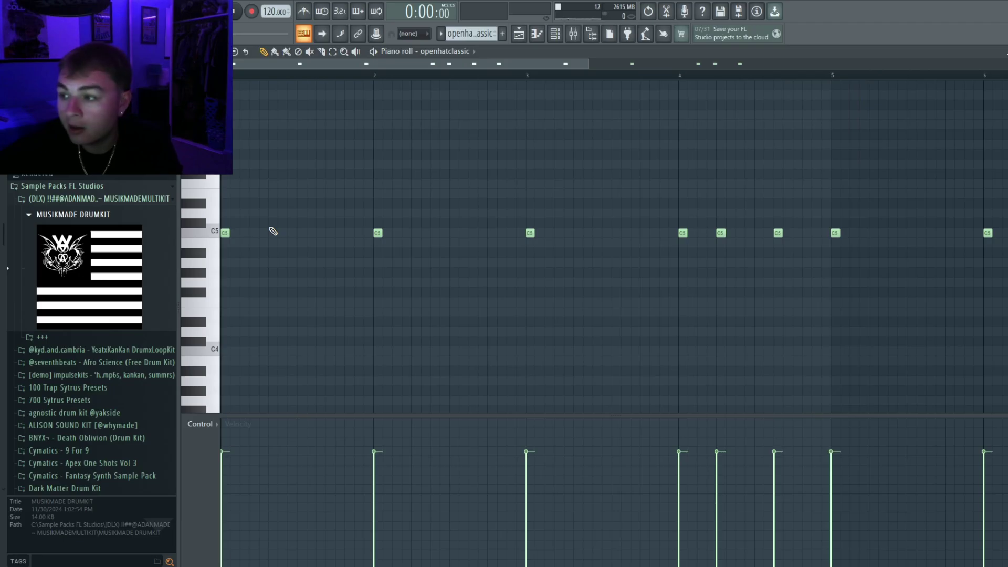
pyautogui.click(680, 73)
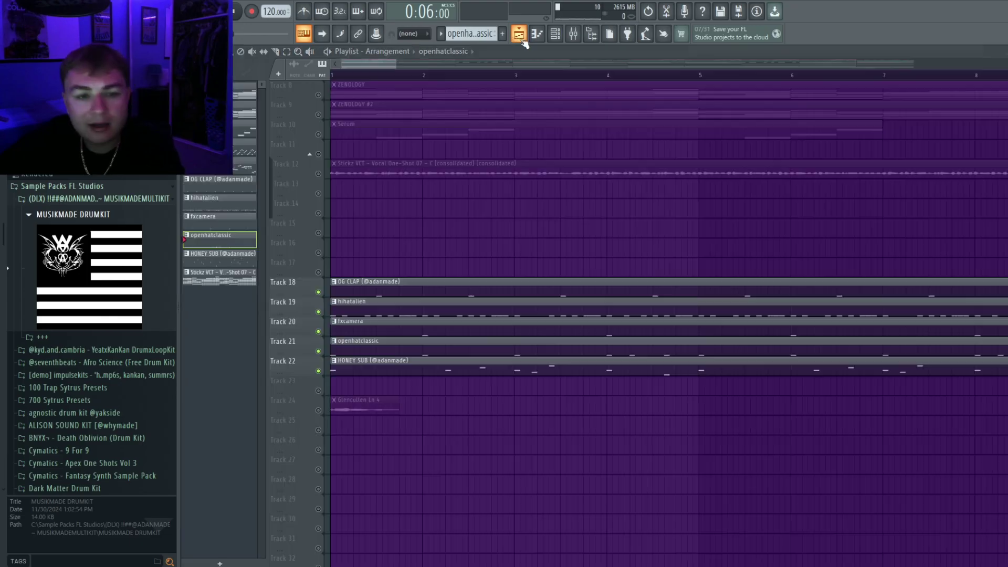
# Open the HONEY SUB pattern from Track 22 of the playlist and play it from the start
pyautogui.click(520, 36)
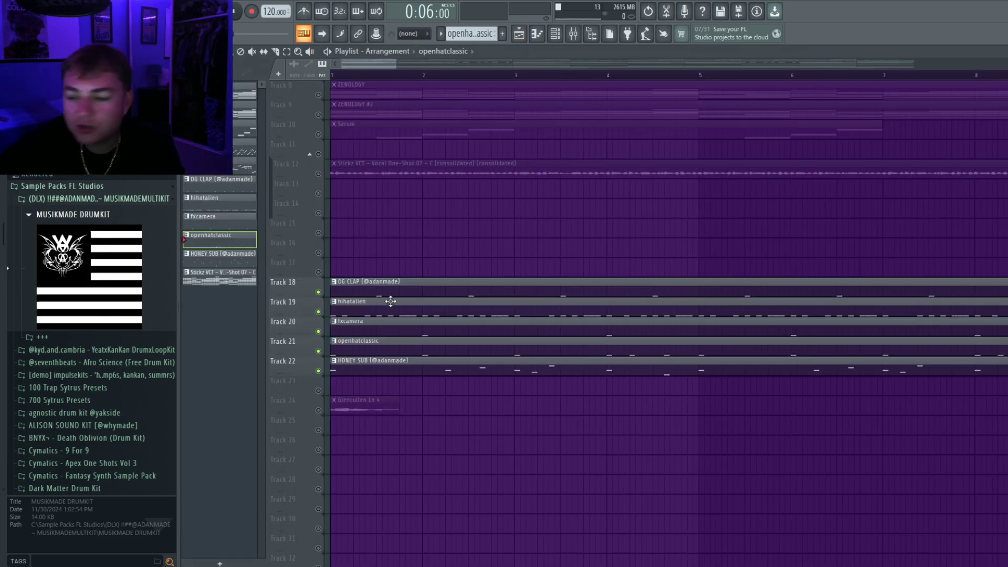
pyautogui.doubleClick(371, 365)
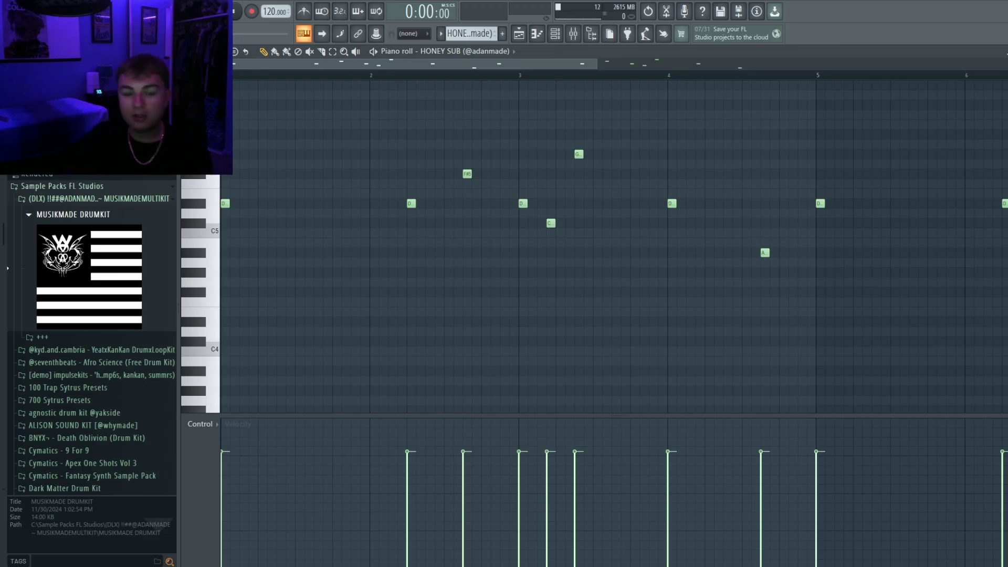
pyautogui.press('space')
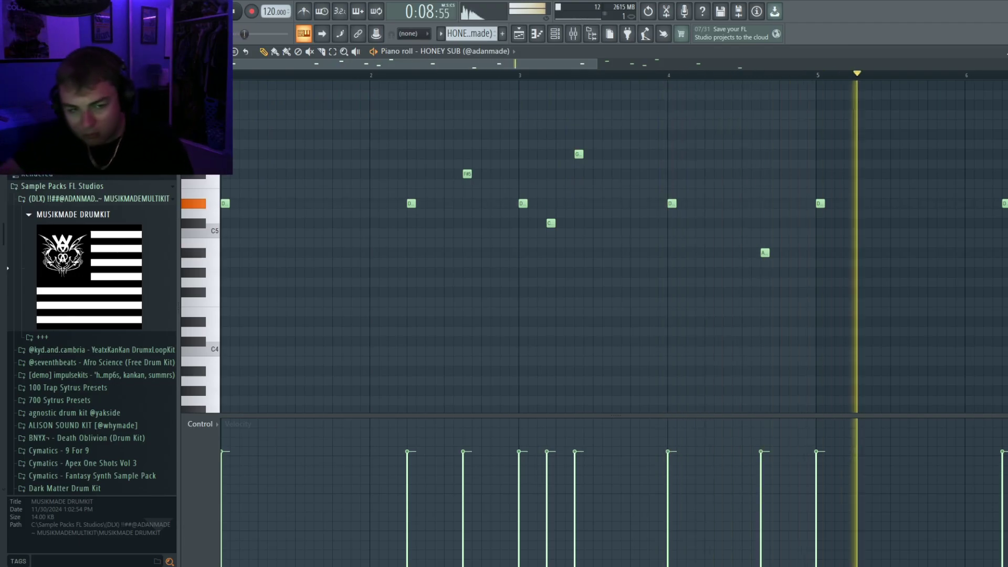
pyautogui.press('space')
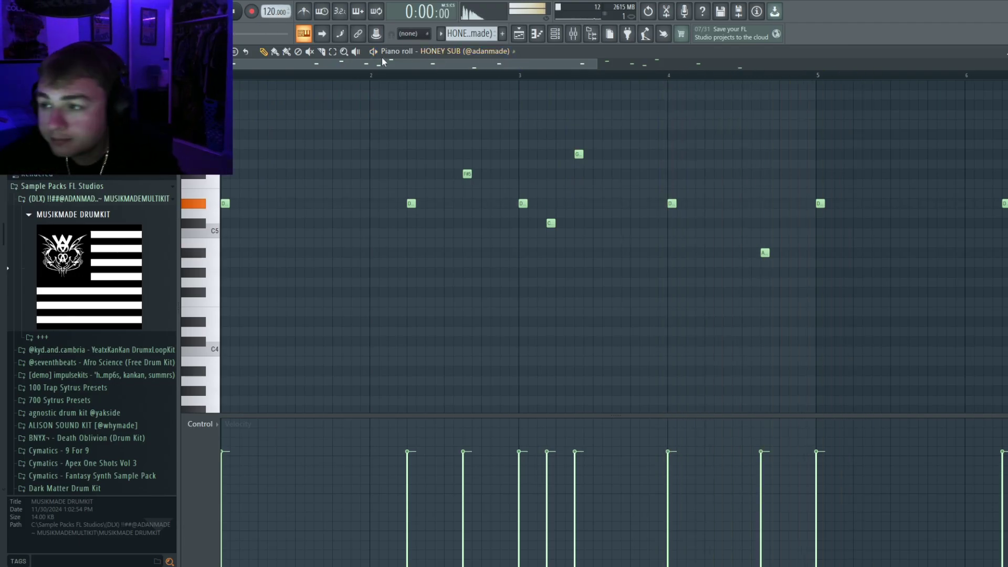
# Place the playhead at bar 3 to examine the HONEY SUB notes, and return to the playlist
pyautogui.click(367, 75)
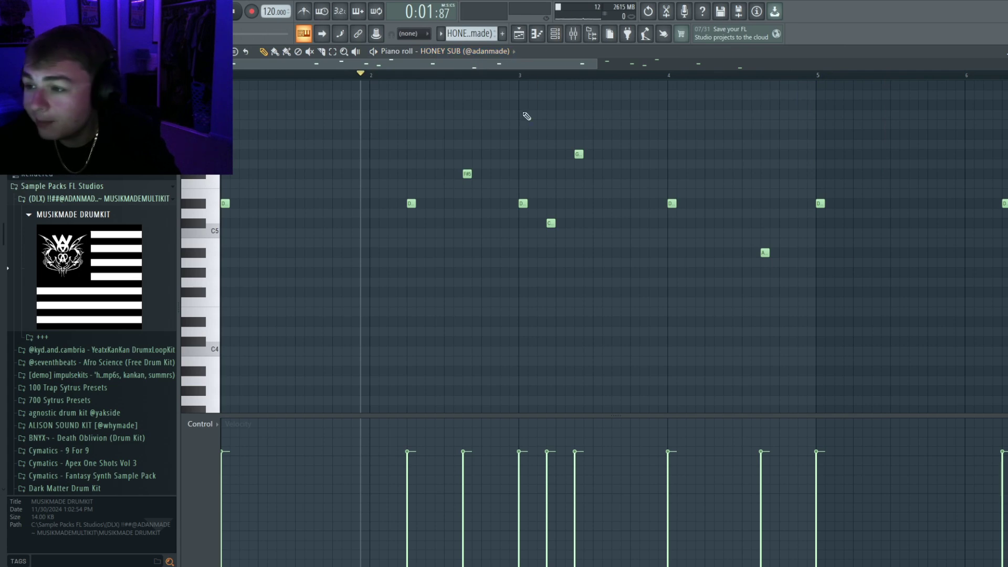
pyautogui.click(525, 76)
pyautogui.scroll(3, 525, 77)
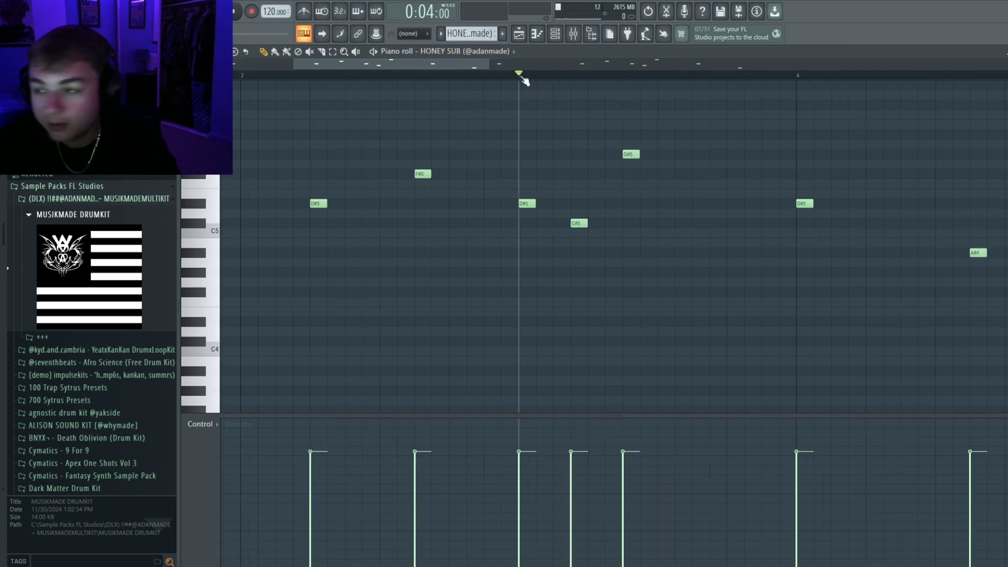
pyautogui.click(519, 34)
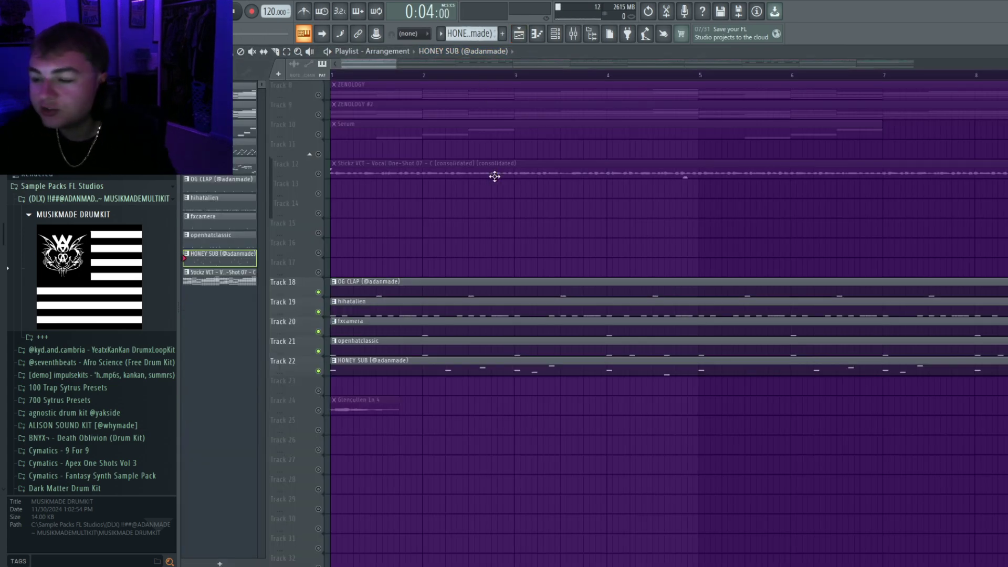